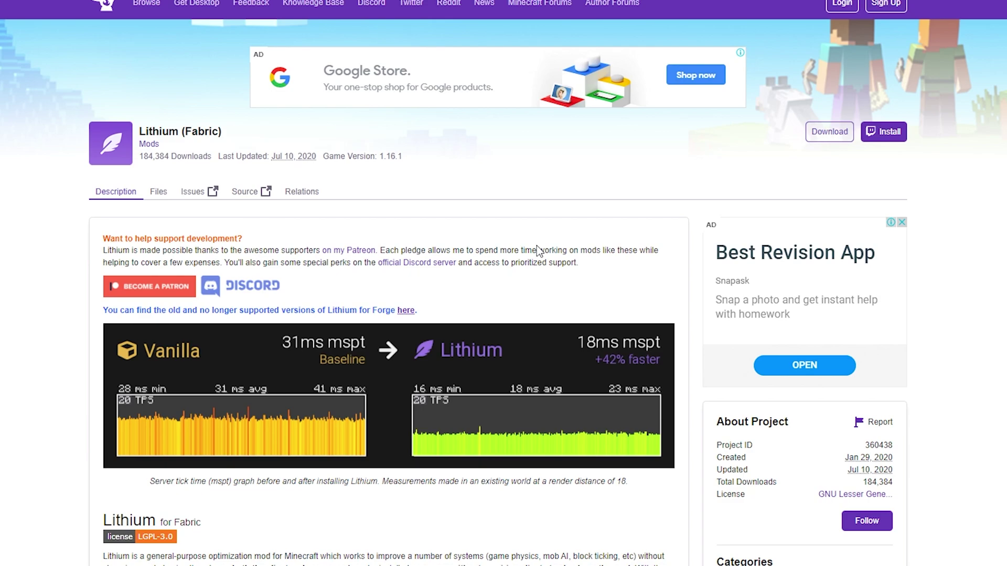
# Look over the Lithium (Fabric) and Sodium mod pages, including their descriptions and performance comparison images
pyautogui.scroll(-3, 632, 268)
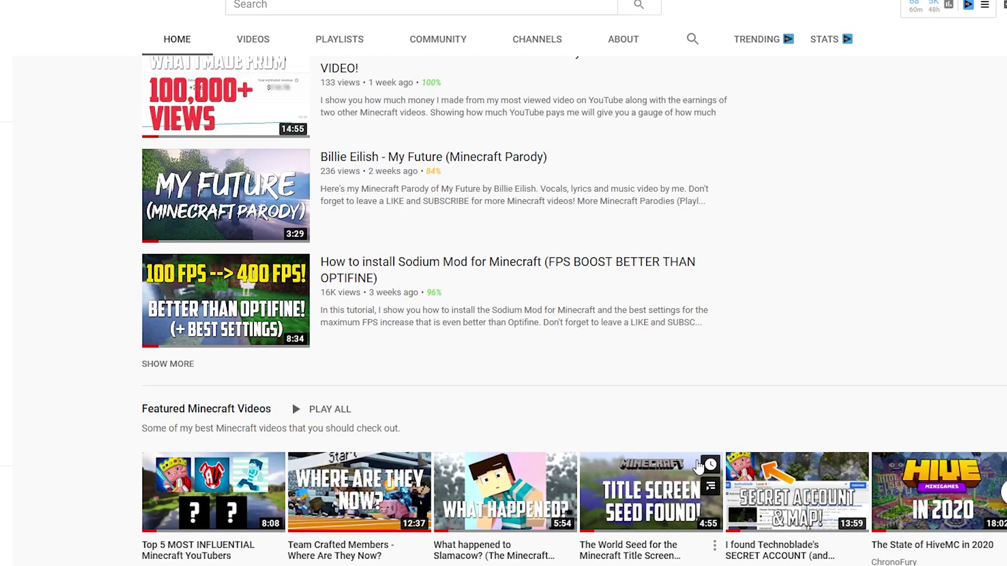
pyautogui.scroll(1, 697, 467)
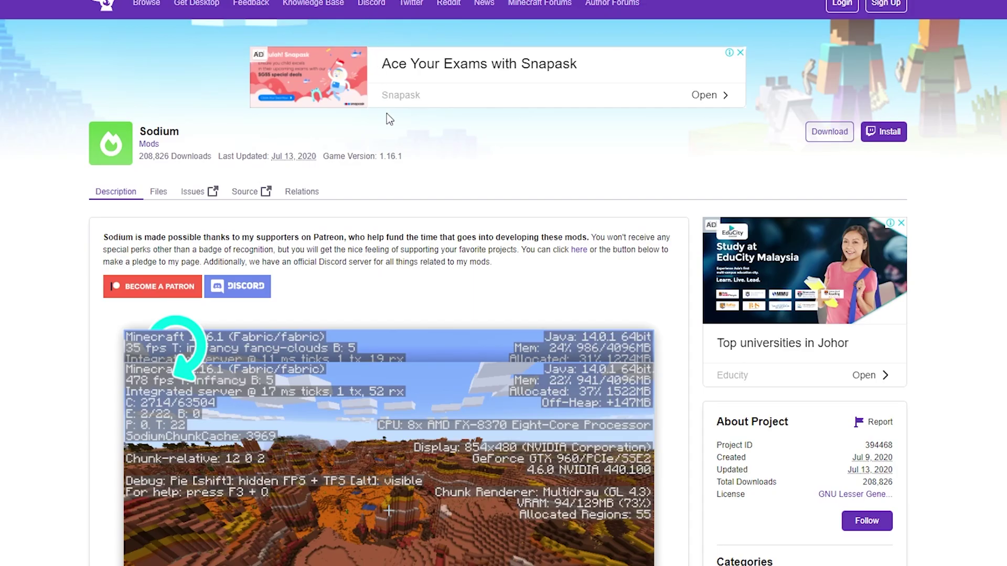
pyautogui.scroll(-2, 386, 114)
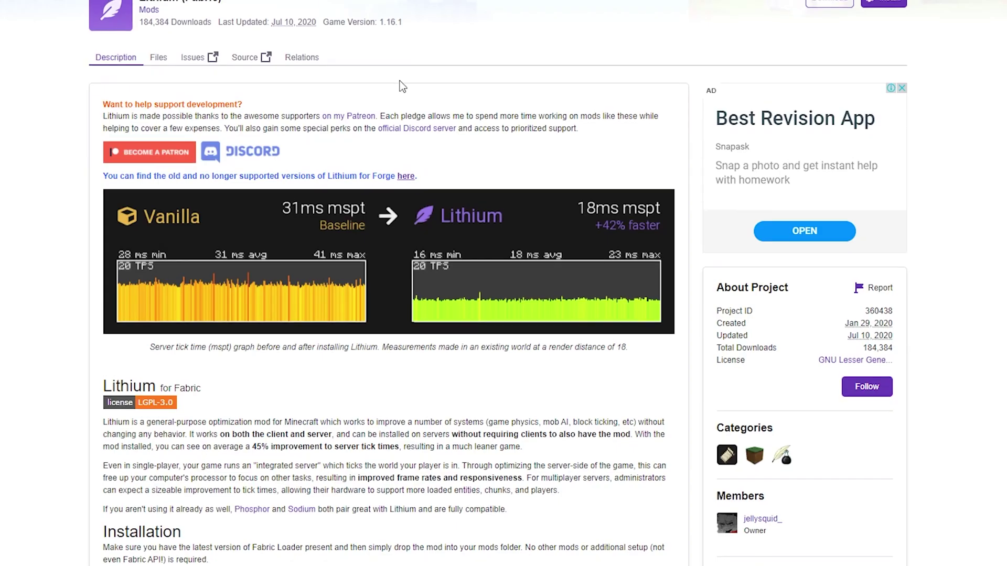
pyautogui.scroll(3, 175, 114)
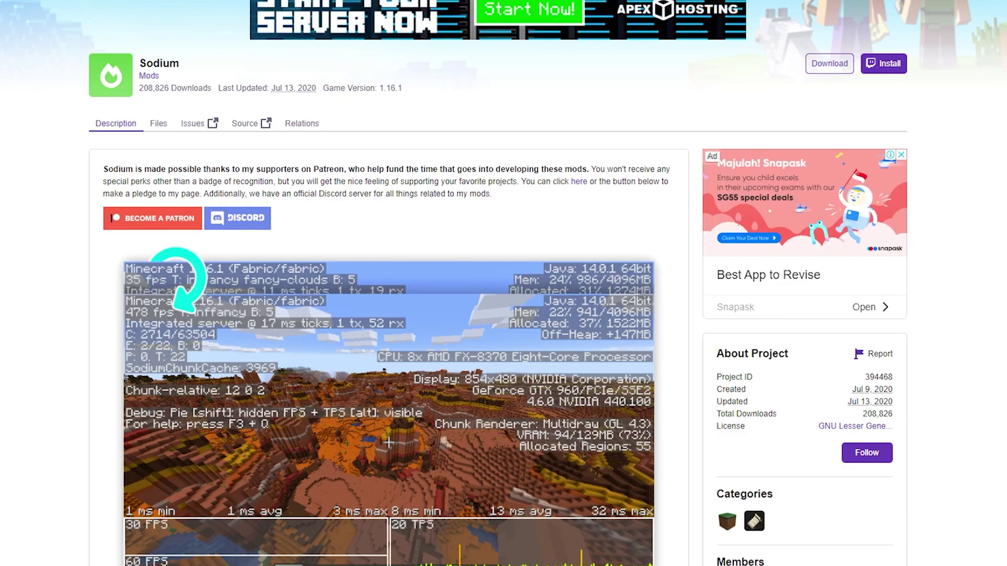
pyautogui.scroll(-4, 353, 38)
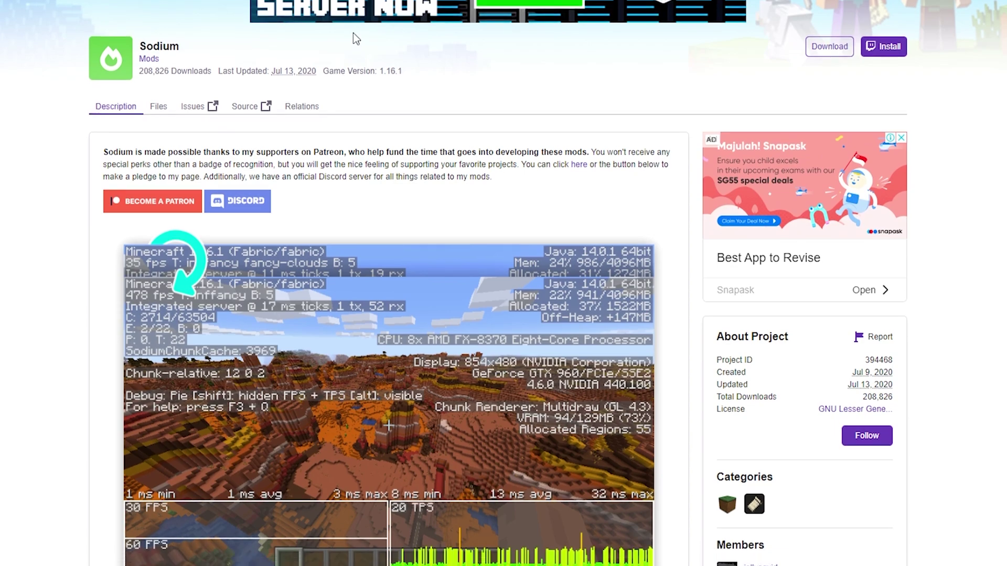
pyautogui.scroll(4, 352, 38)
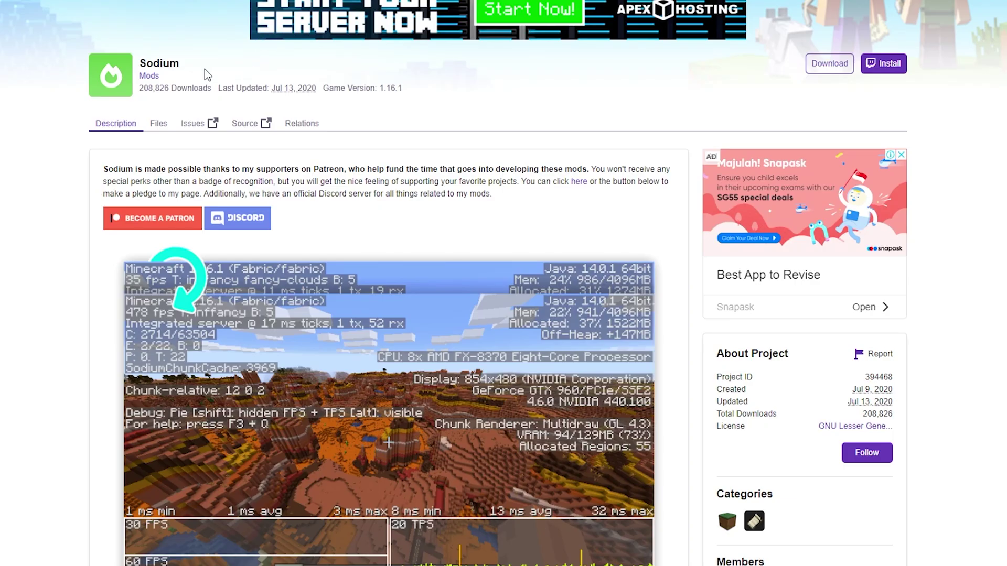
pyautogui.scroll(1, 184, 84)
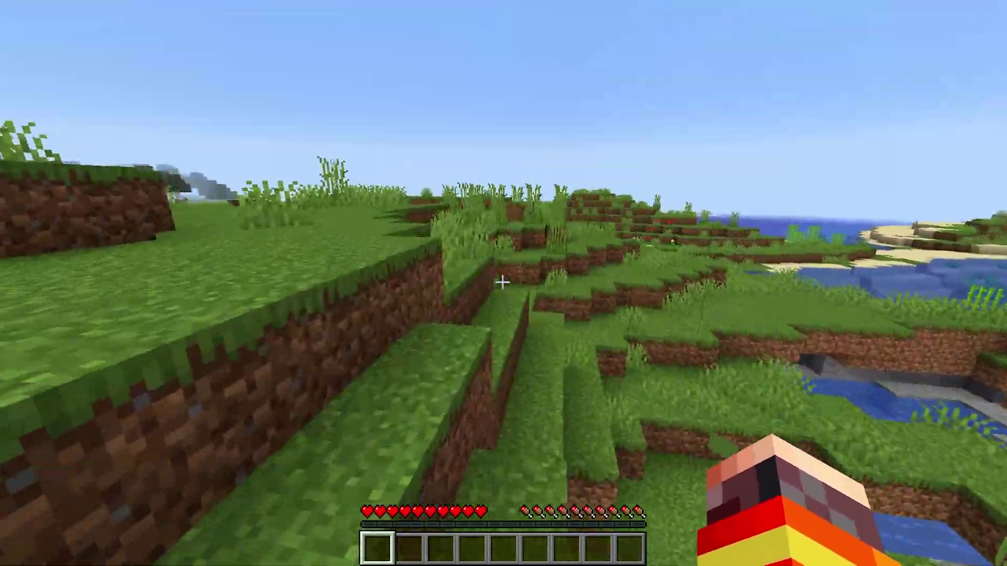
# Show the debug overlay in Minecraft and walk across the plains to examine the frame rate
pyautogui.press('F3')
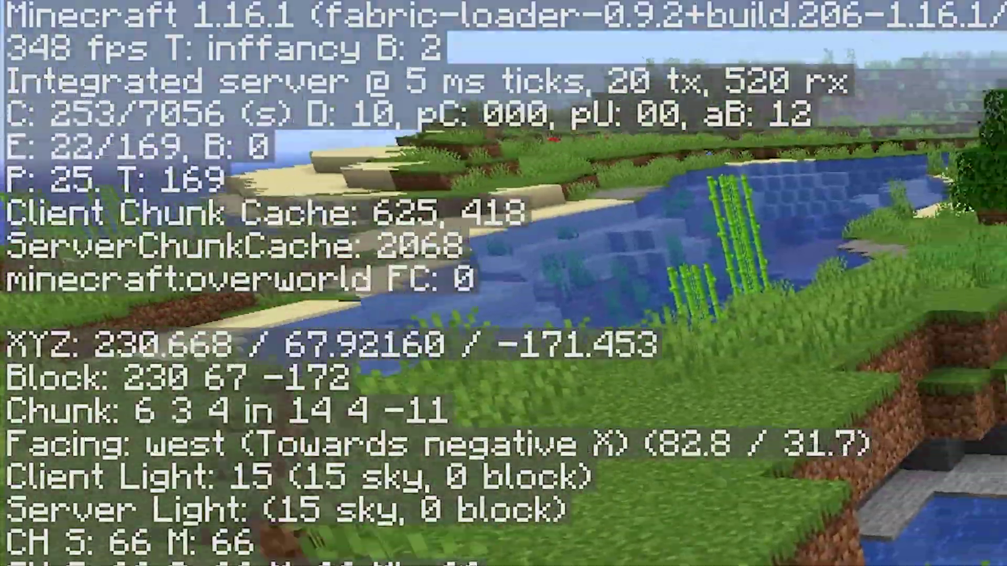
pyautogui.press('w')
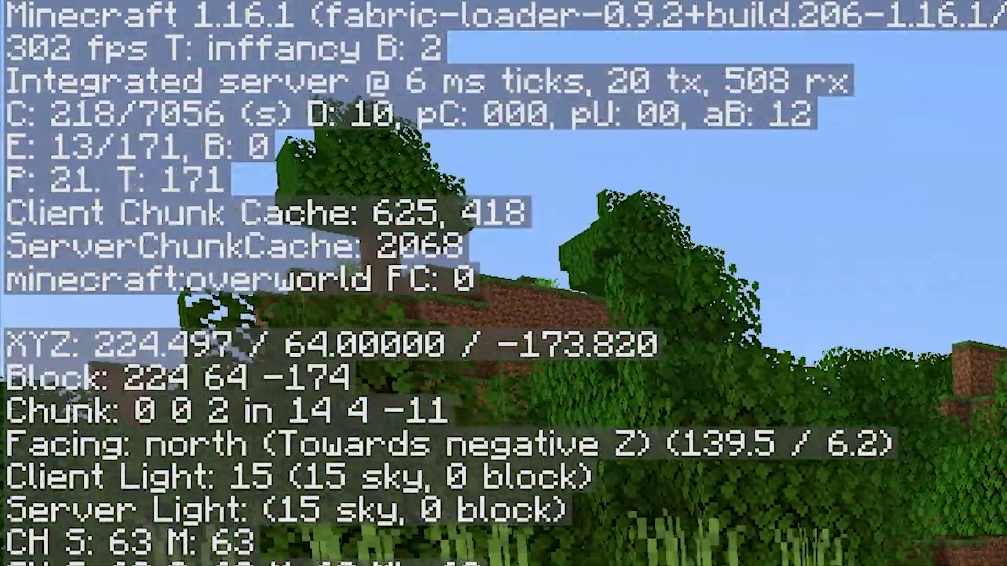
pyautogui.press('w')
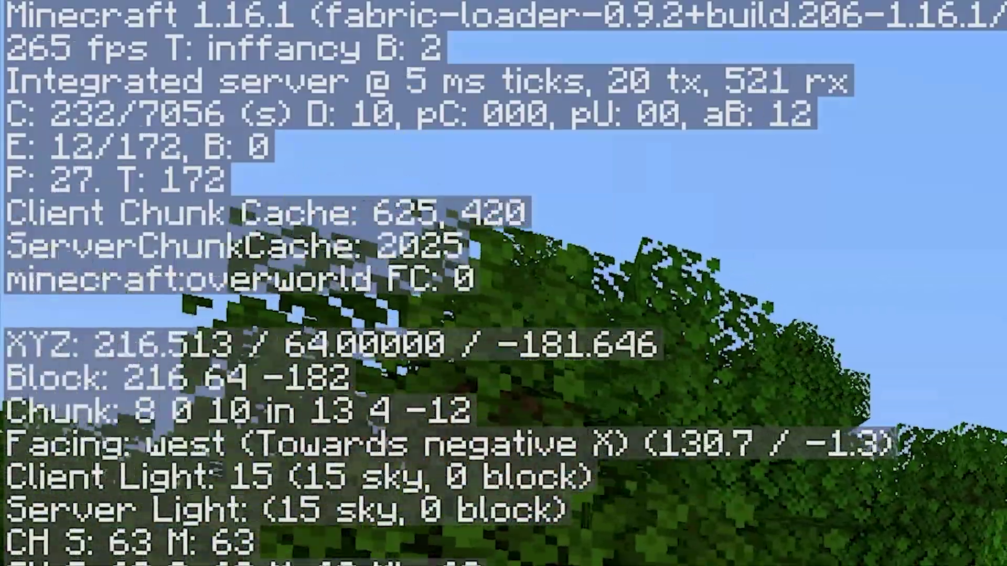
pyautogui.press('w')
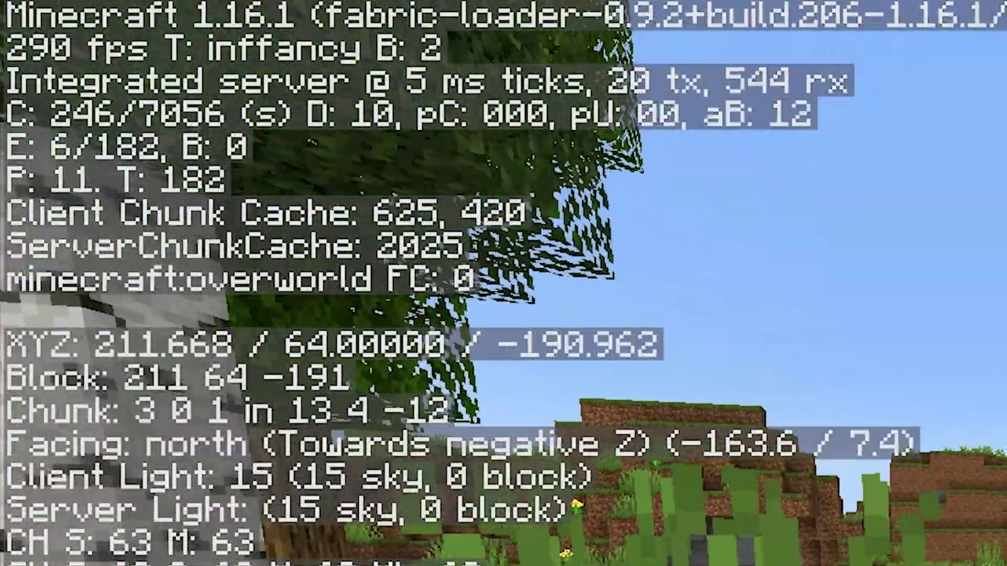
pyautogui.press('w')
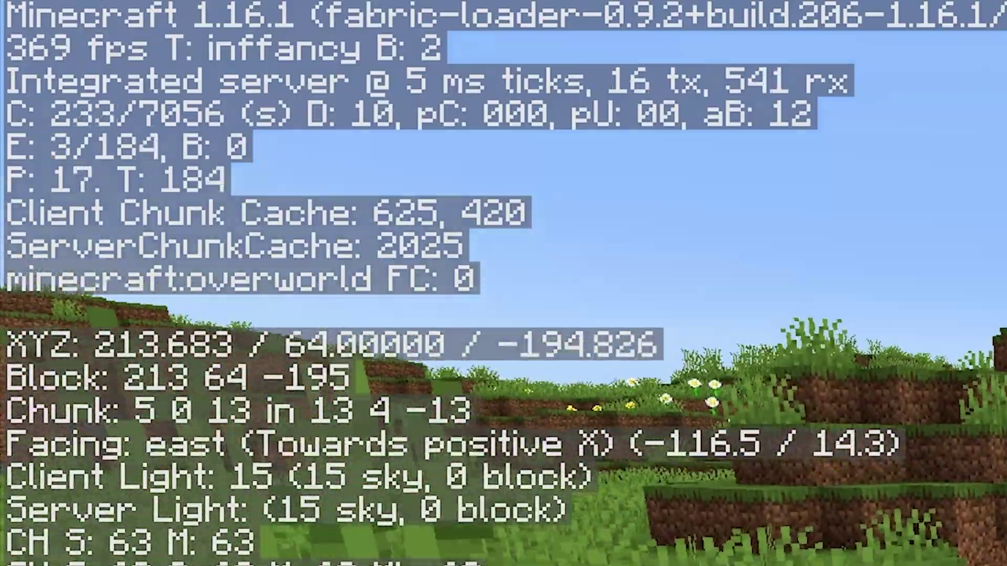
pyautogui.press('w')
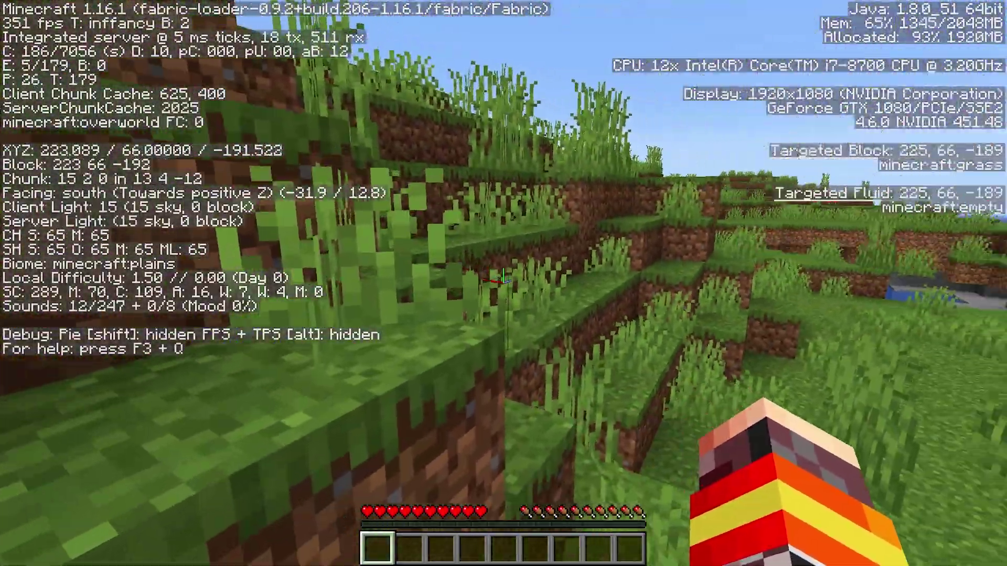
pyautogui.press('w')
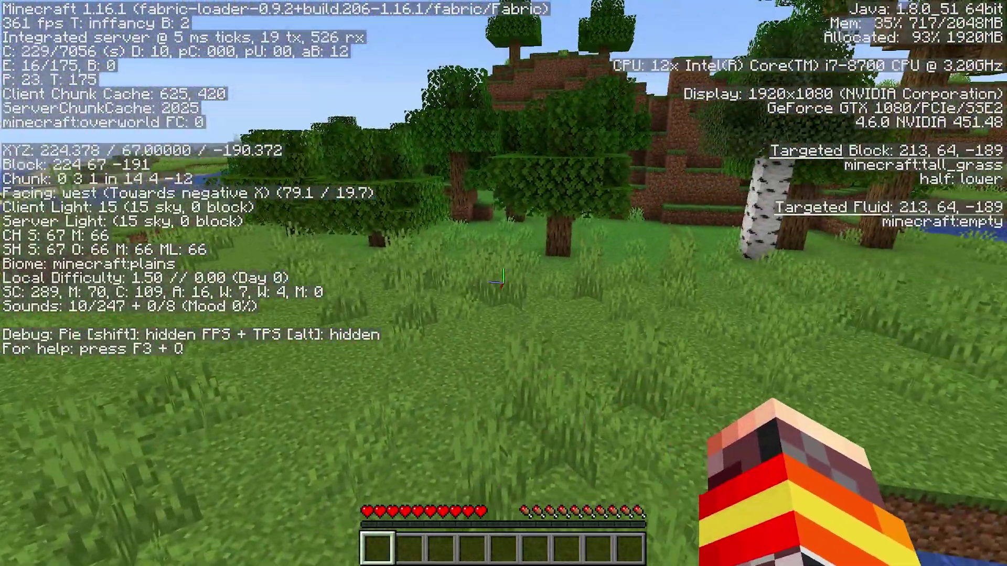
pyautogui.press('w')
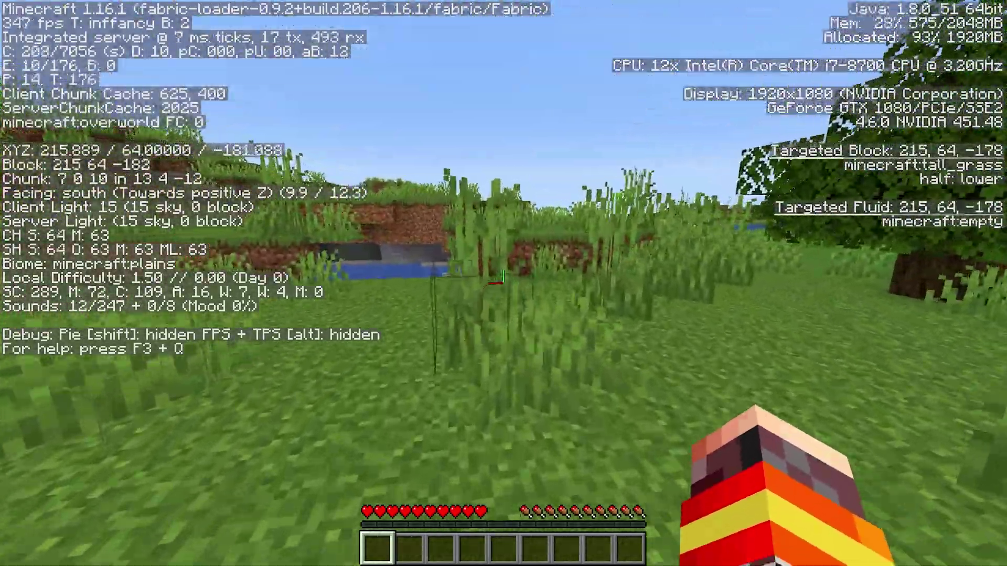
pyautogui.press('w')
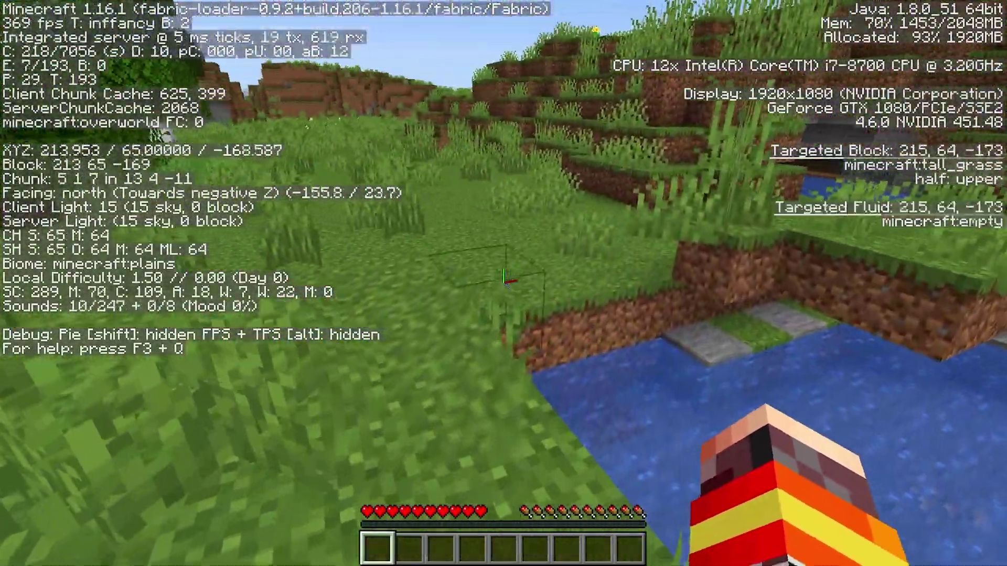
pyautogui.press('w')
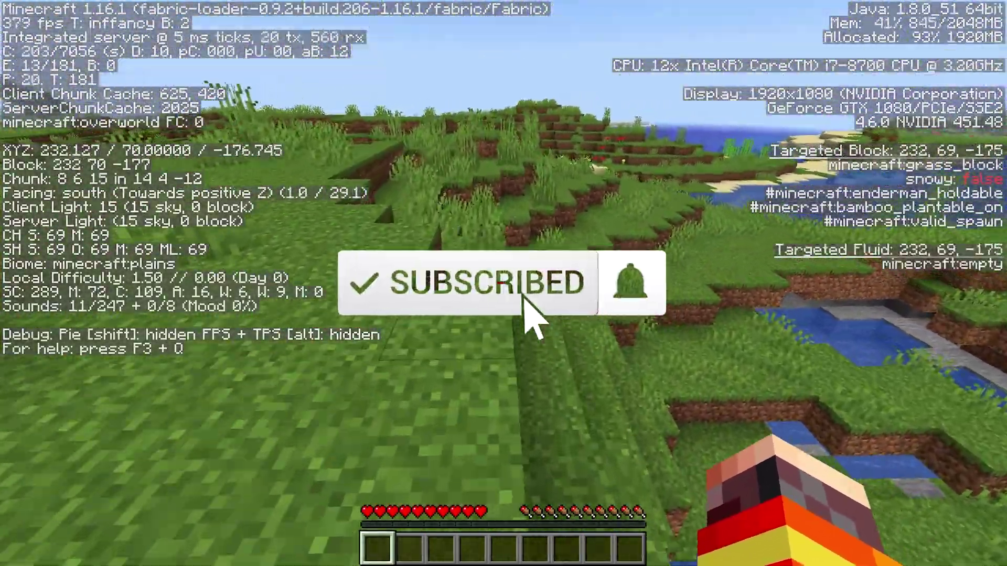
# Walk and jump along the grassy hillside with the debug overlay on to keep examining performance
pyautogui.press('w')
pyautogui.press('space')
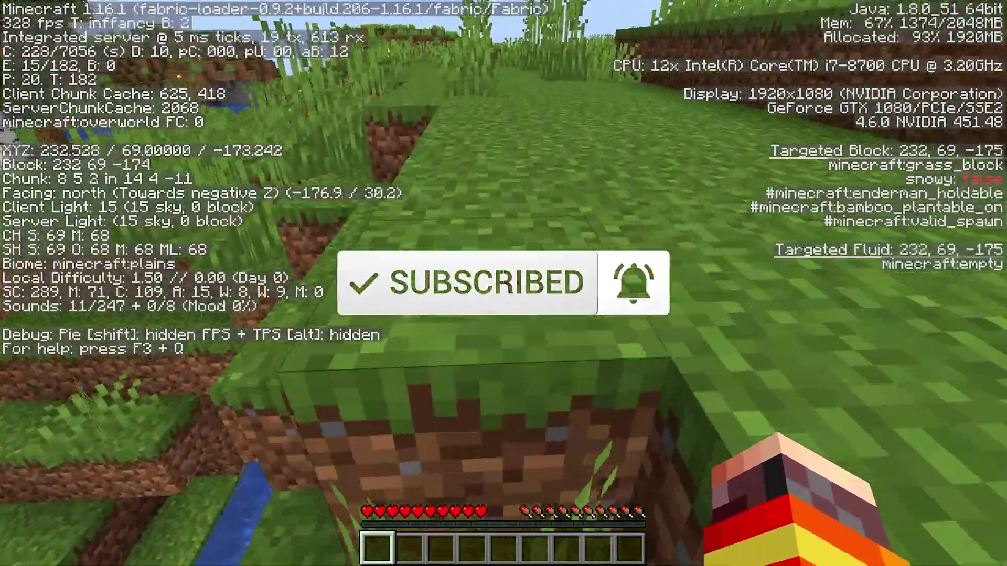
pyautogui.press('w')
pyautogui.press('space')
pyautogui.press('w')
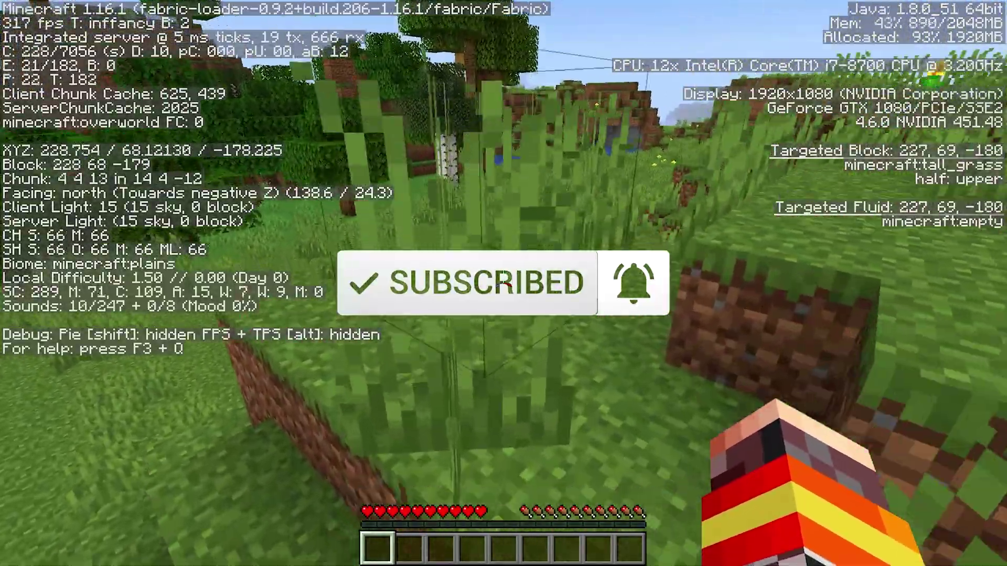
pyautogui.press('w')
pyautogui.press('space')
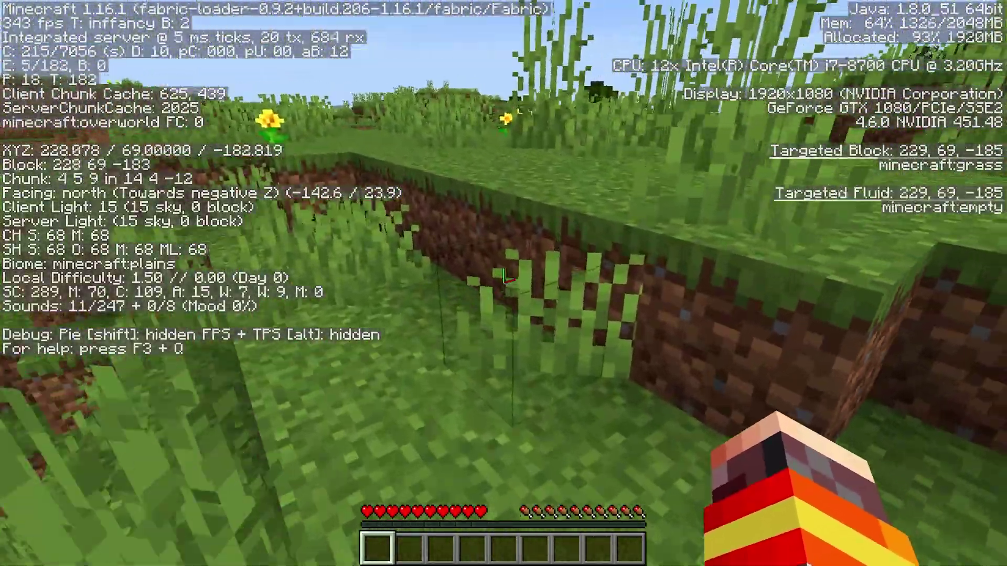
pyautogui.press('w')
pyautogui.press('space')
pyautogui.press('w')
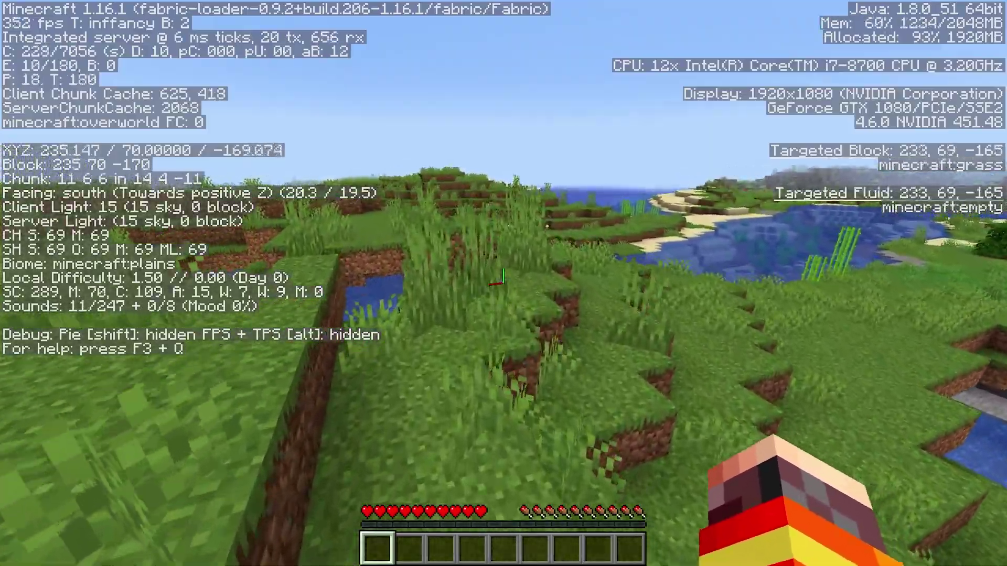
pyautogui.press('w')
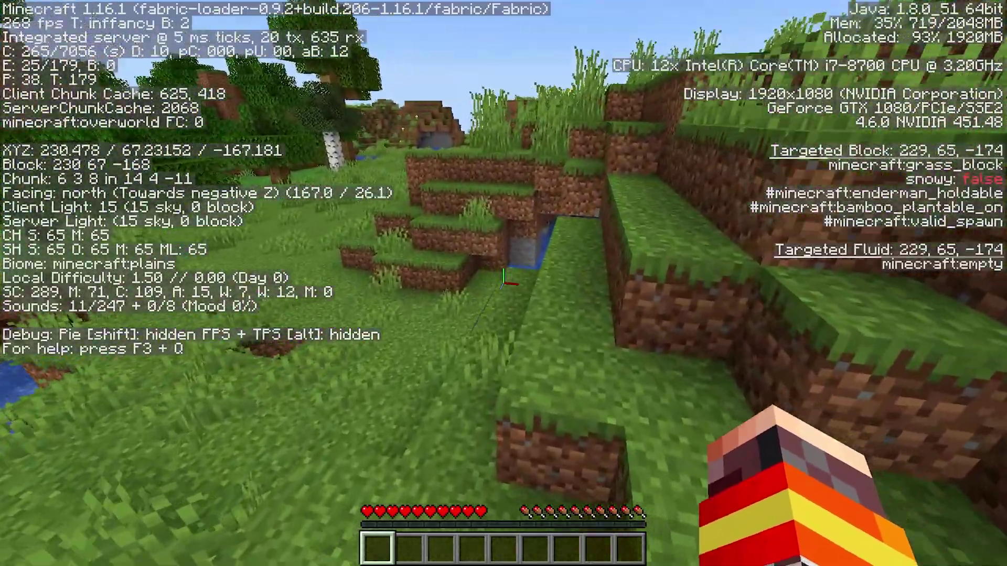
pyautogui.press('w')
pyautogui.press('space')
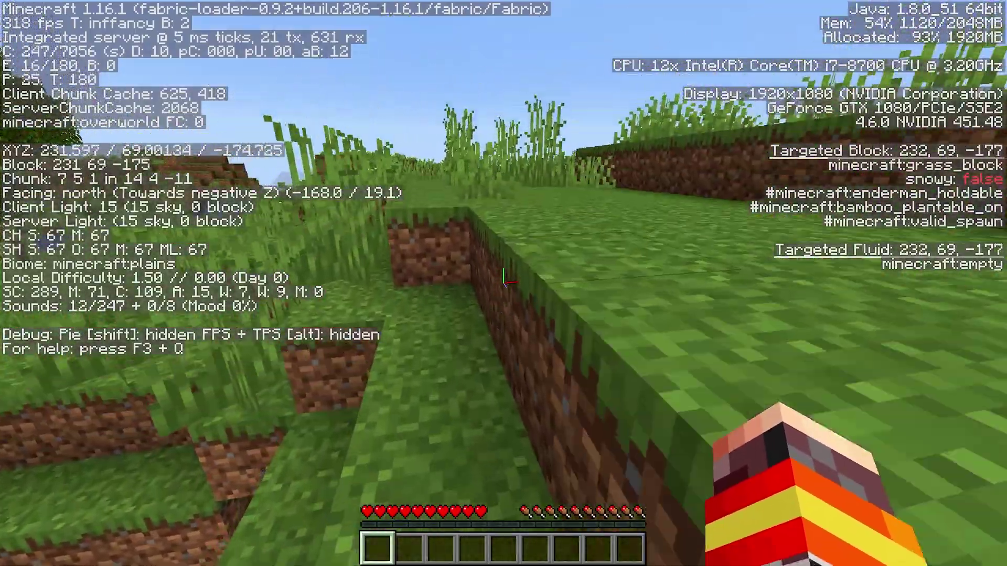
pyautogui.press('w')
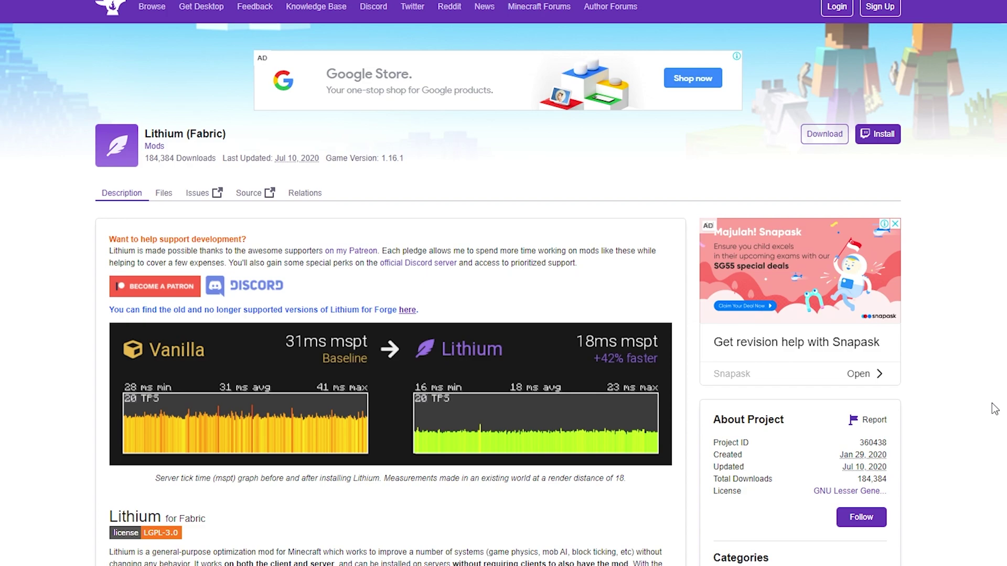
# Read the Lithium for Fabric description, highlighting the passages on improved systems, client and server support, and the single-player integrated server
pyautogui.scroll(-3, 175, 142)
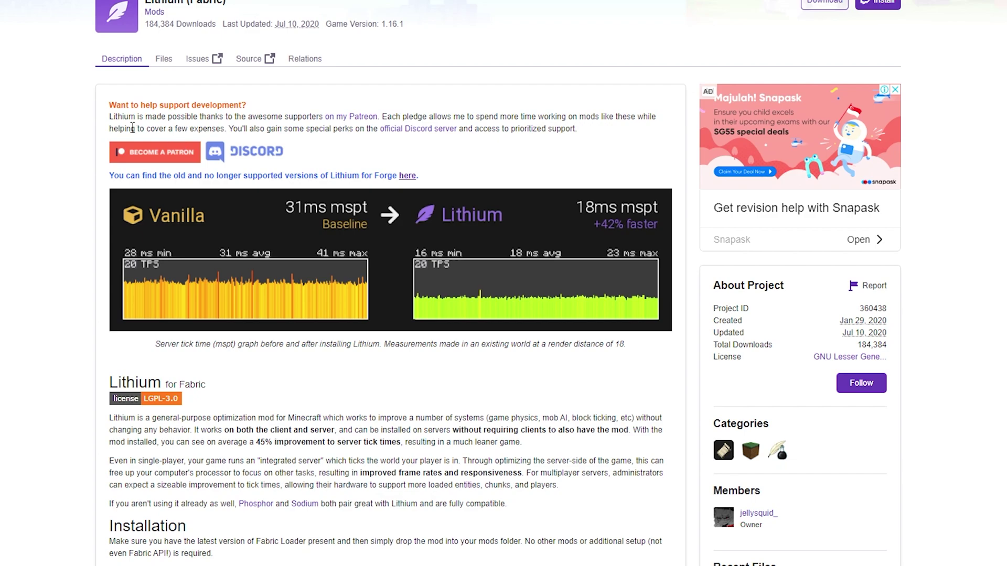
pyautogui.scroll(3, 178, 150)
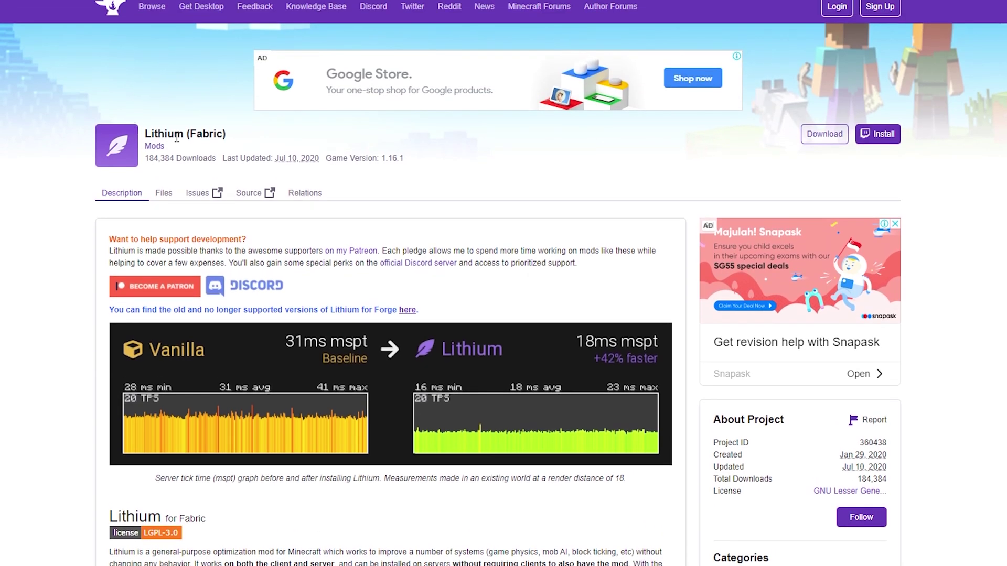
pyautogui.scroll(-1, 176, 137)
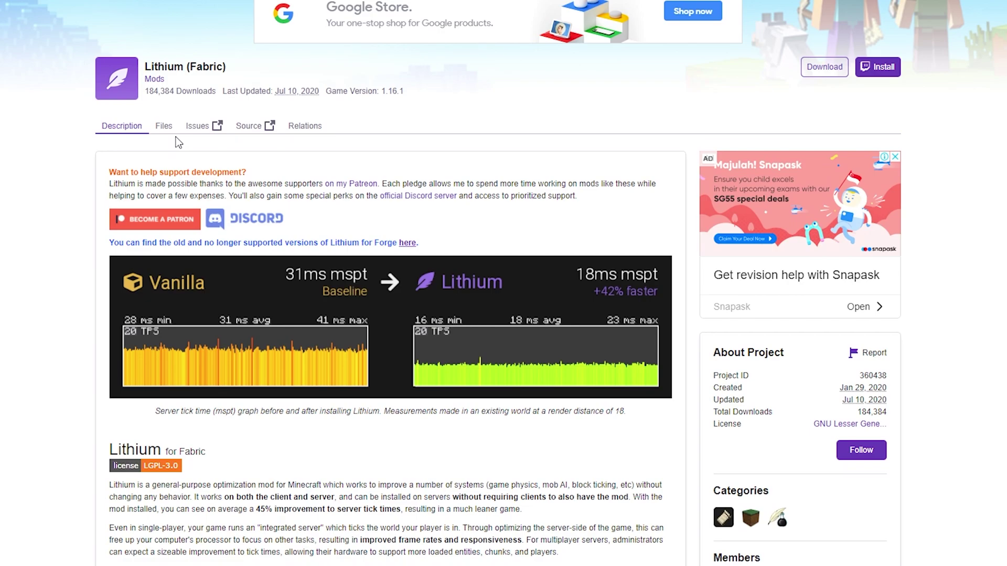
pyautogui.scroll(-4, 175, 137)
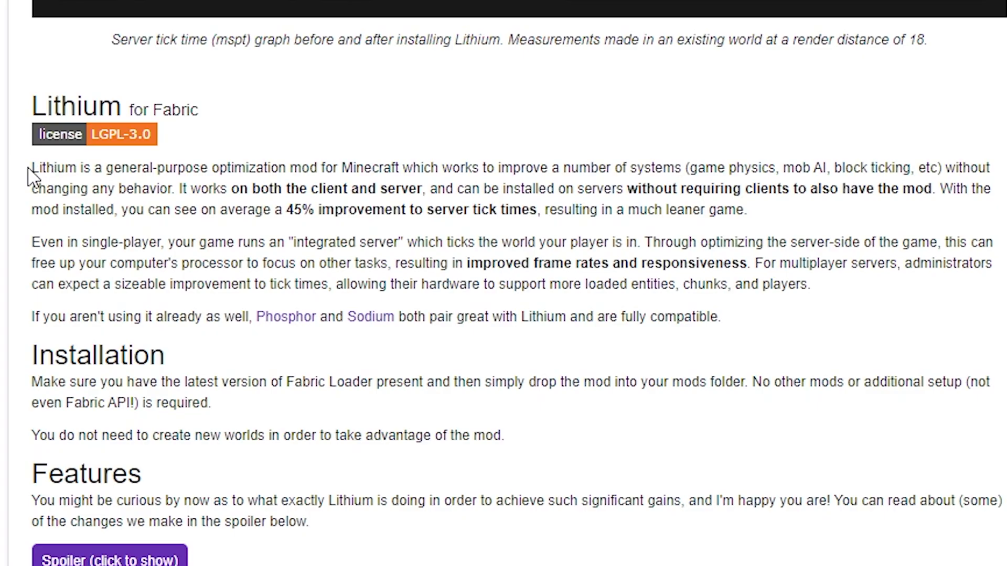
pyautogui.moveTo(29, 169); pyautogui.dragTo(906, 178)
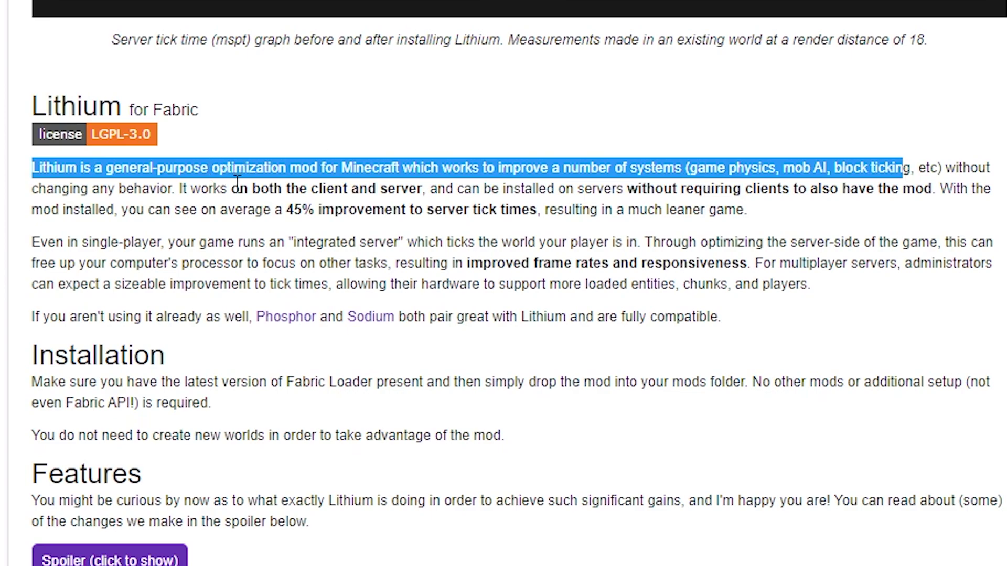
pyautogui.moveTo(231, 188); pyautogui.dragTo(434, 189)
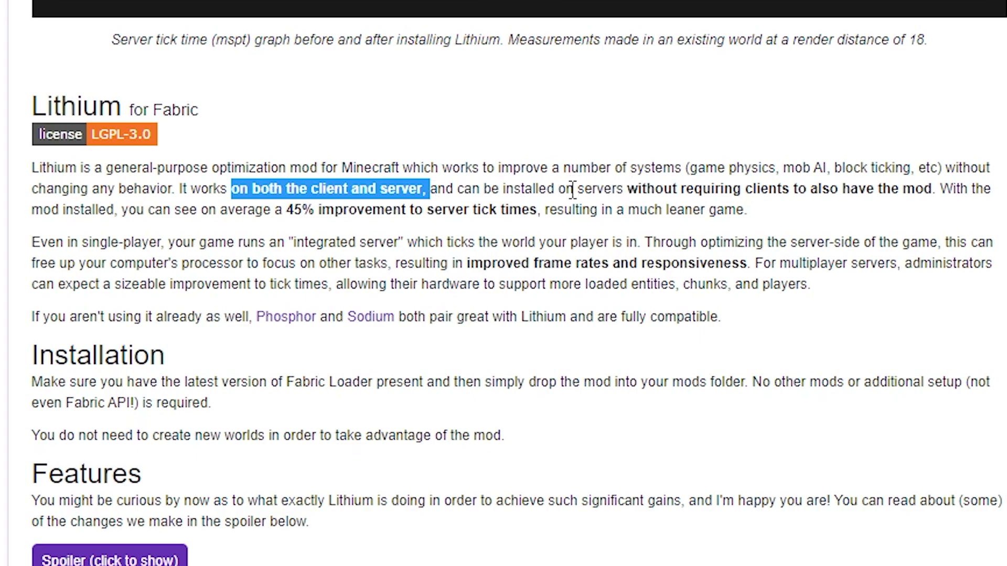
pyautogui.moveTo(547, 189); pyautogui.dragTo(937, 188)
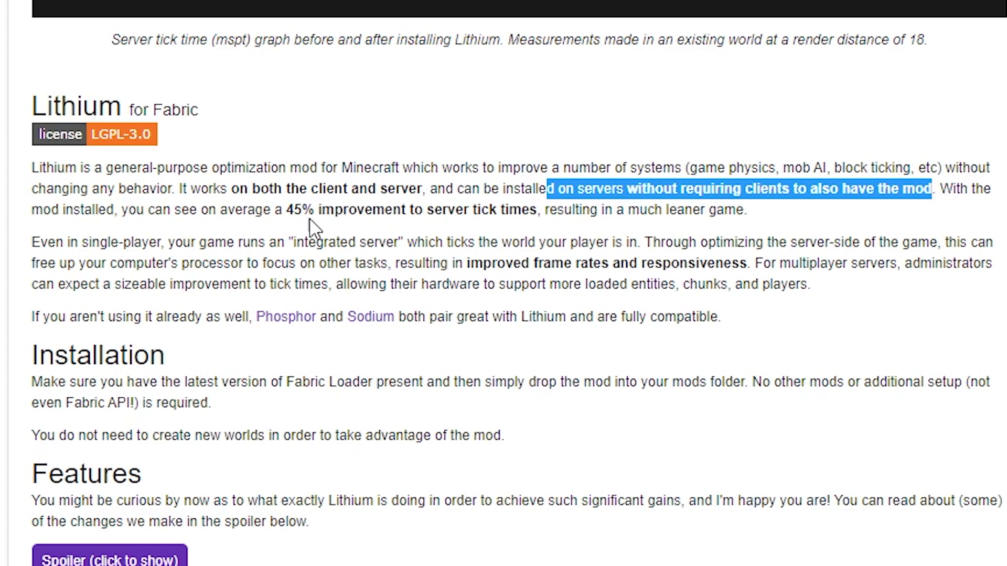
pyautogui.moveTo(48, 242); pyautogui.dragTo(647, 242)
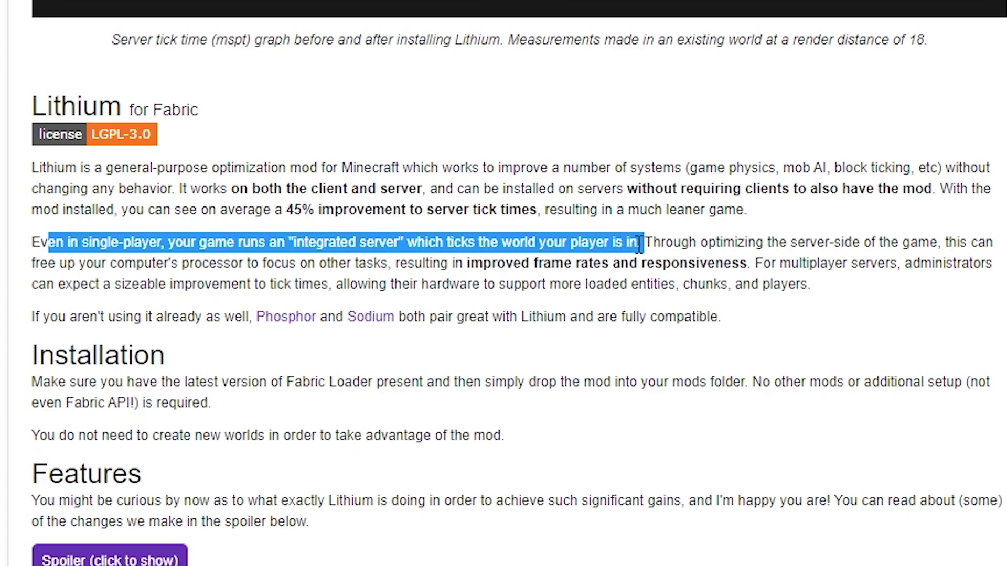
# Expand the spoiler under Features and read through Lithium's list of optimizations
pyautogui.scroll(-4, 640, 242)
pyautogui.click(102, 386)
pyautogui.scroll(-6, 175, 381)
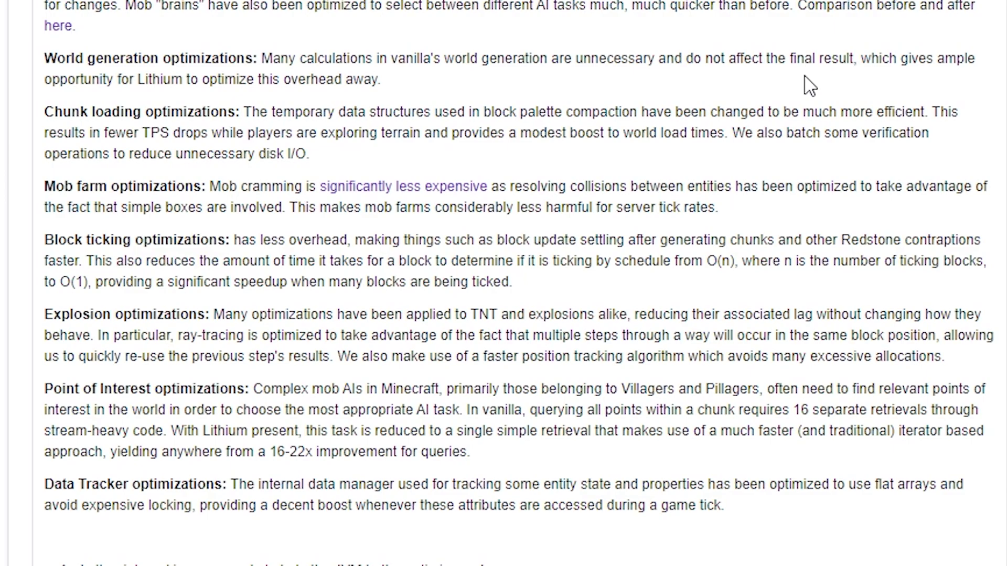
# Keep the downloaded lithium-fabric .jar file despite the browser's security warning
pyautogui.scroll(10, 488, 40)
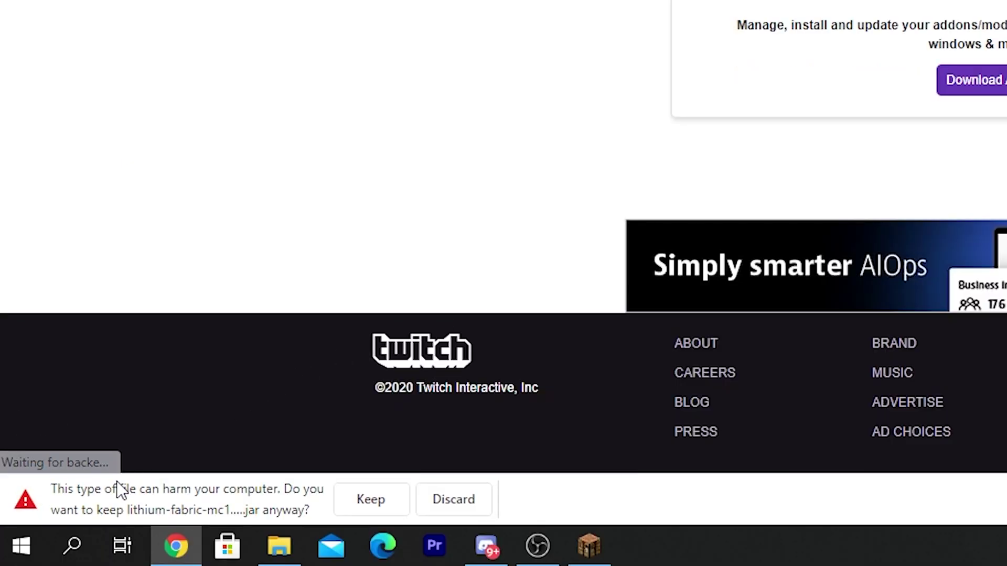
pyautogui.click(370, 501)
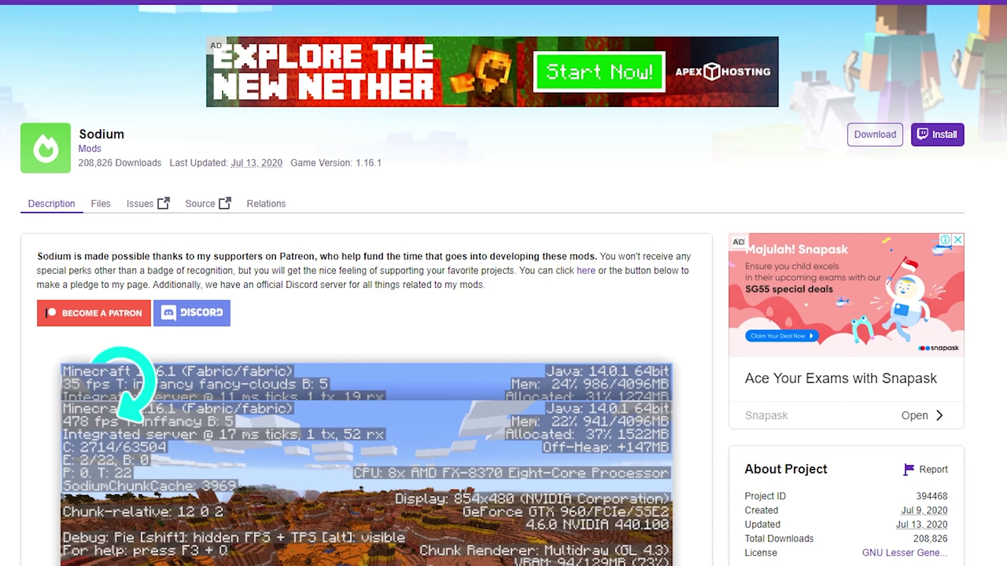
# Read through the Sodium description, covering the frame rate comparison and hardware results, and highlight the Features list
pyautogui.scroll(-9, 490, 256)
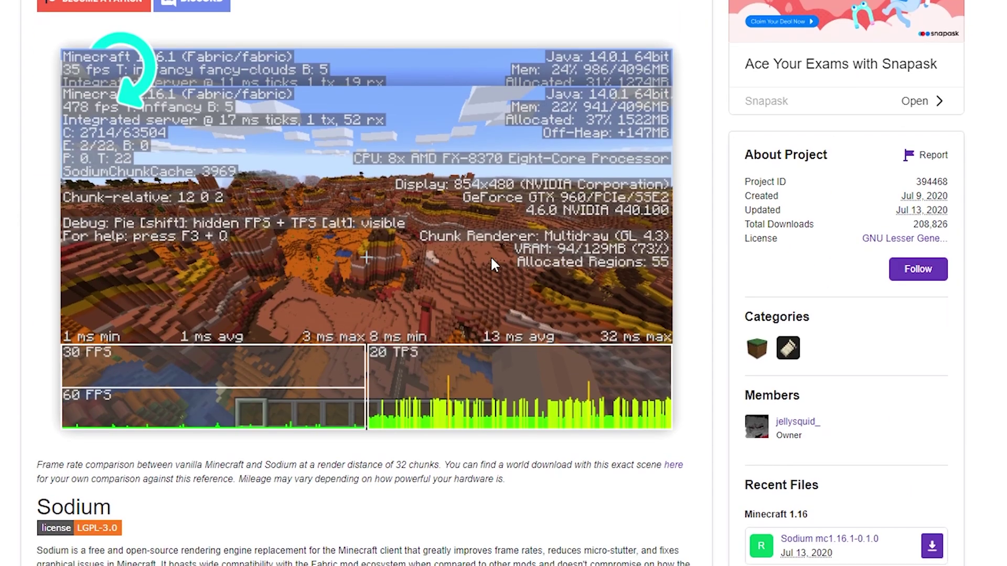
pyautogui.scroll(-5, 402, 273)
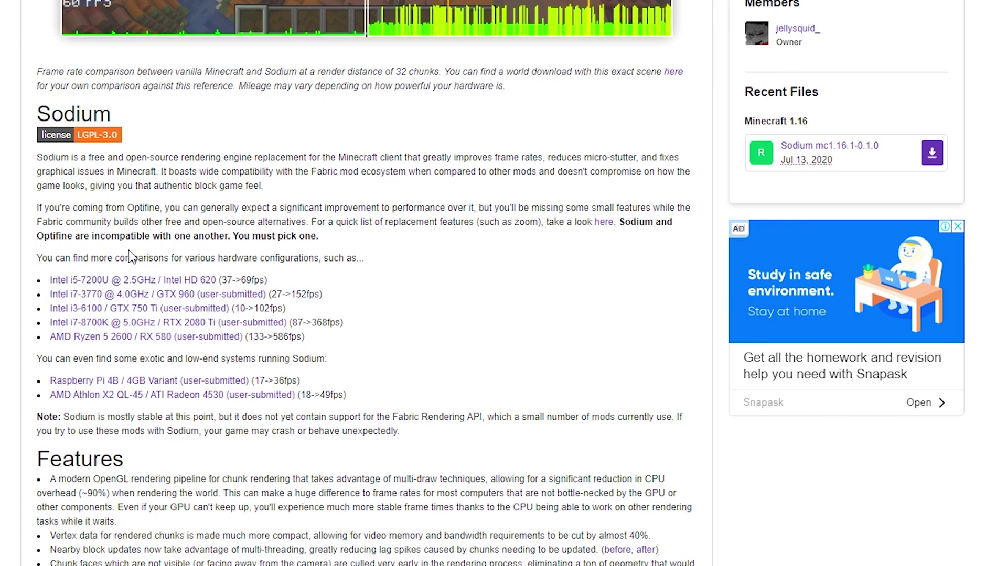
pyautogui.scroll(-11, 479, 299)
pyautogui.scroll(5, 479, 304)
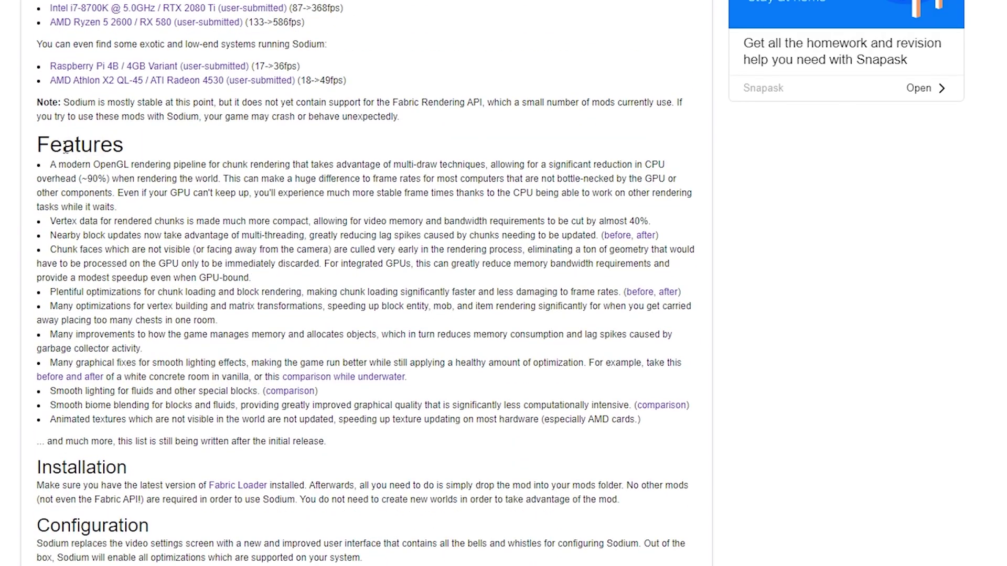
pyautogui.moveTo(59, 164); pyautogui.dragTo(649, 428)
pyautogui.click(650, 428)
# Download the Sodium mod file and keep the .jar despite the browser's security warning
pyautogui.scroll(20, 650, 428)
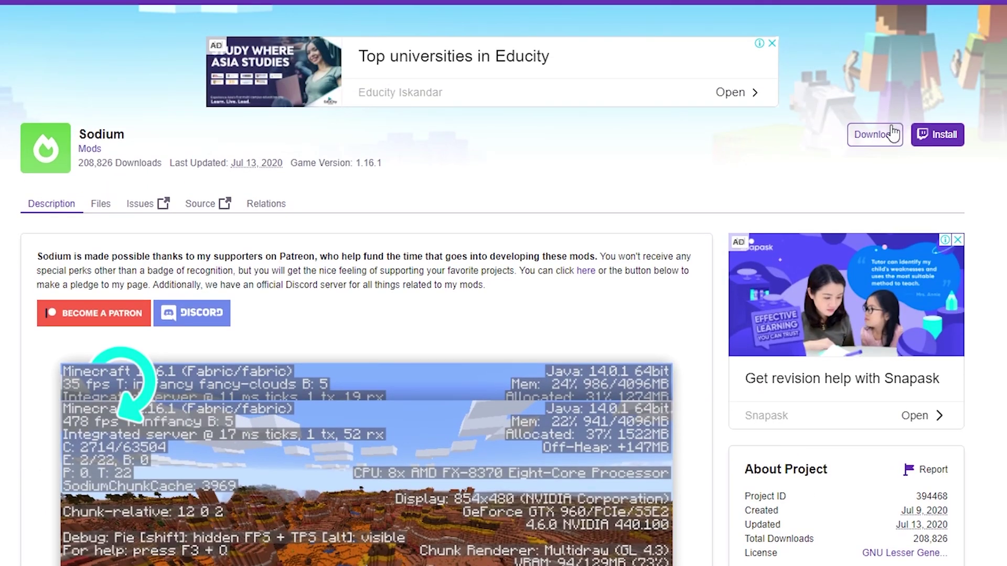
pyautogui.click(893, 134)
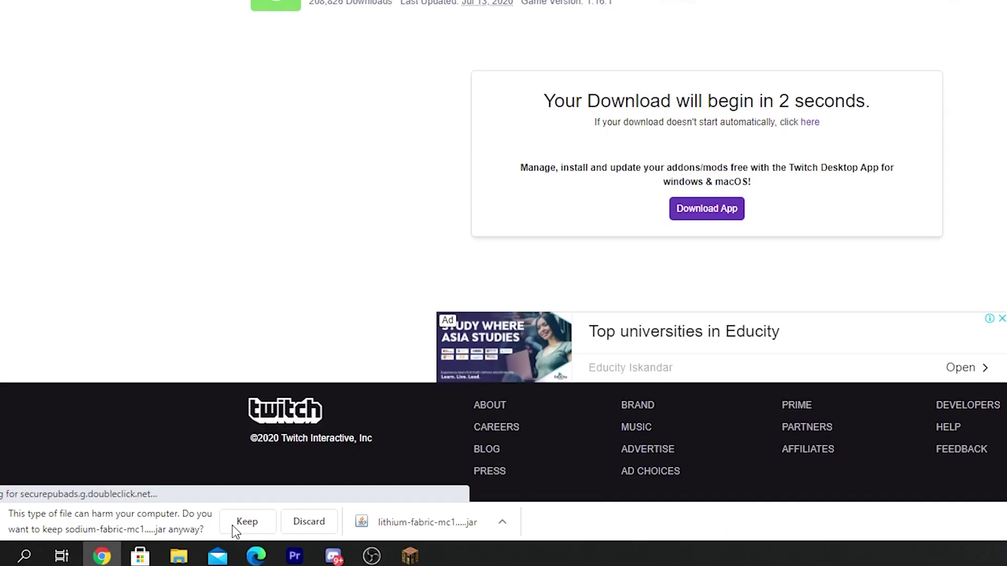
pyautogui.click(232, 526)
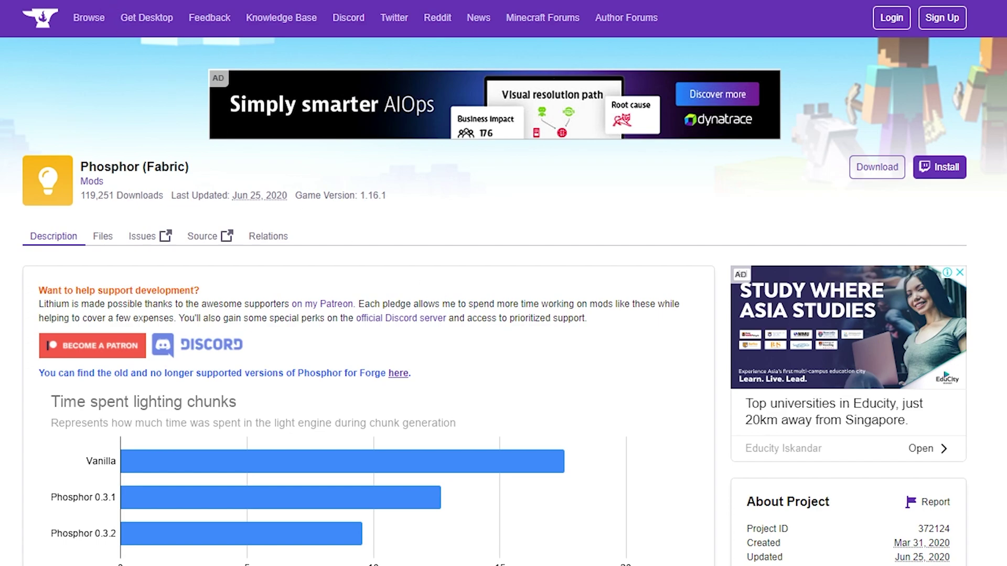
# Review the Phosphor (Fabric) page, covering the lighting time chart, and highlight the passage on faster chunk generation and reduced stuttering
pyautogui.tripleClick(153, 196)
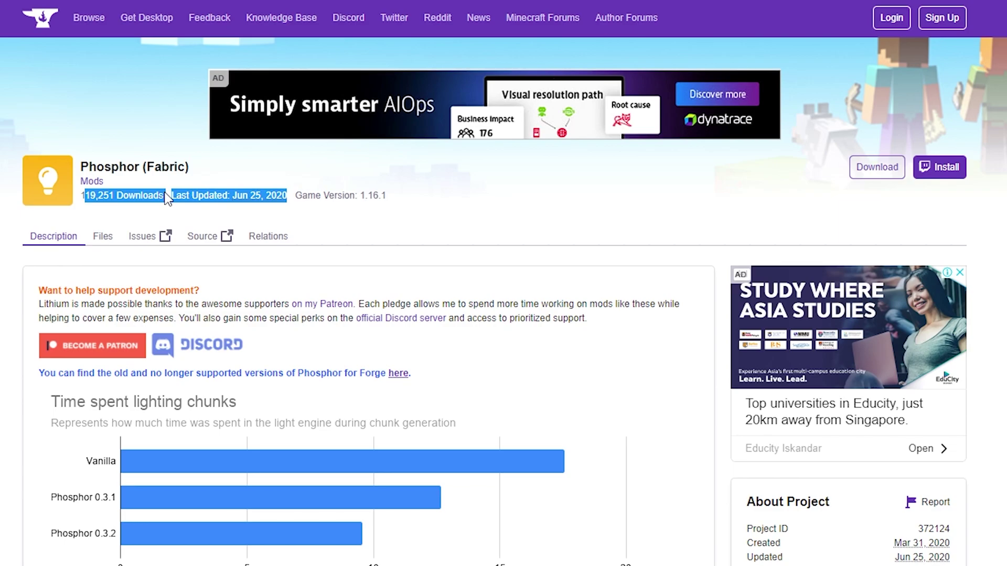
pyautogui.click(163, 201)
pyautogui.scroll(-6, 158, 202)
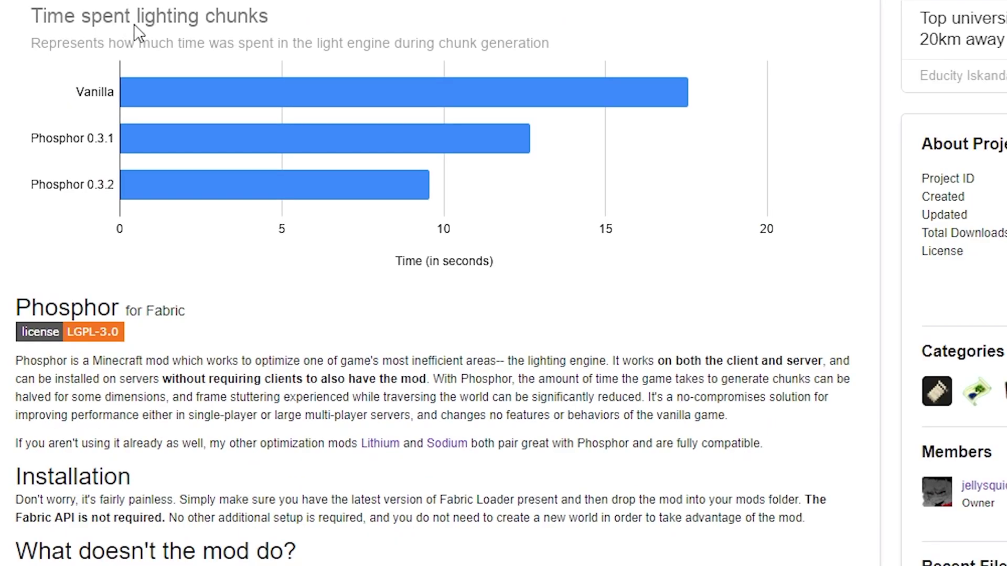
pyautogui.moveTo(133, 99); pyautogui.dragTo(283, 87)
pyautogui.scroll(-4, 63, 353)
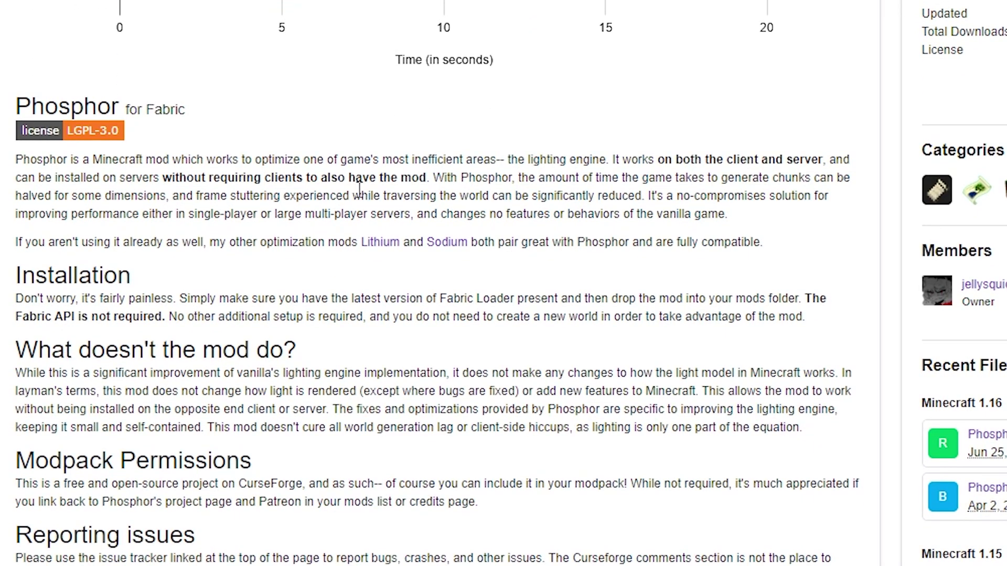
pyautogui.moveTo(468, 179); pyautogui.dragTo(793, 202)
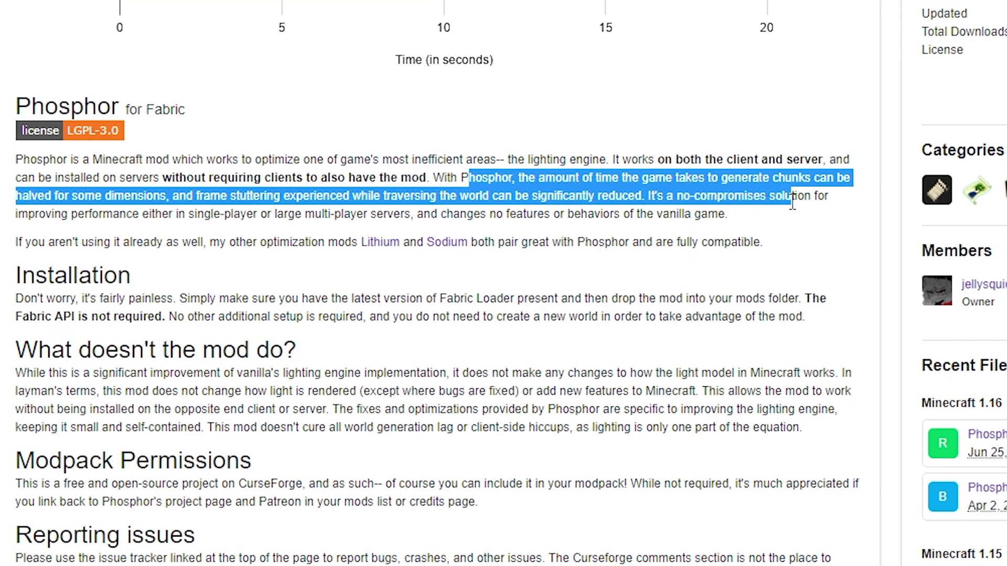
# Download the Phosphor (Fabric) mod file from its project page
pyautogui.scroll(8, 792, 201)
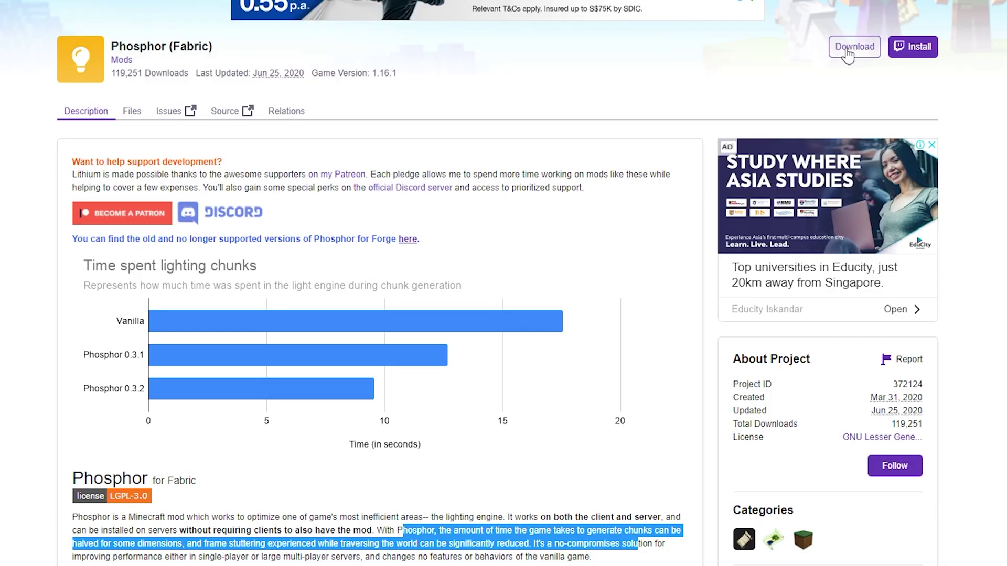
pyautogui.click(847, 51)
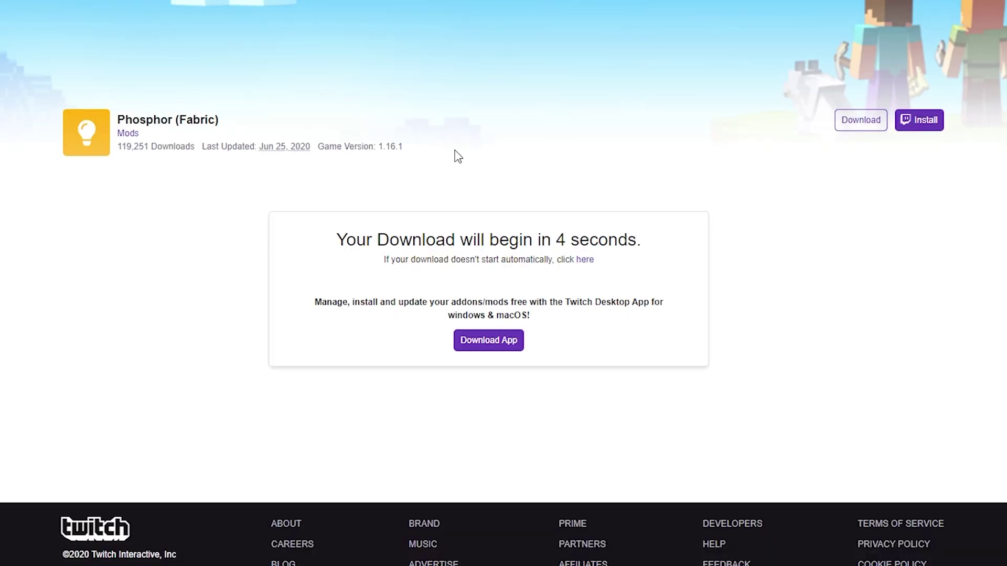
# Highlight the game version 1.16.1 on the Phosphor, Sodium and Lithium download pages
pyautogui.moveTo(378, 147); pyautogui.dragTo(405, 152)
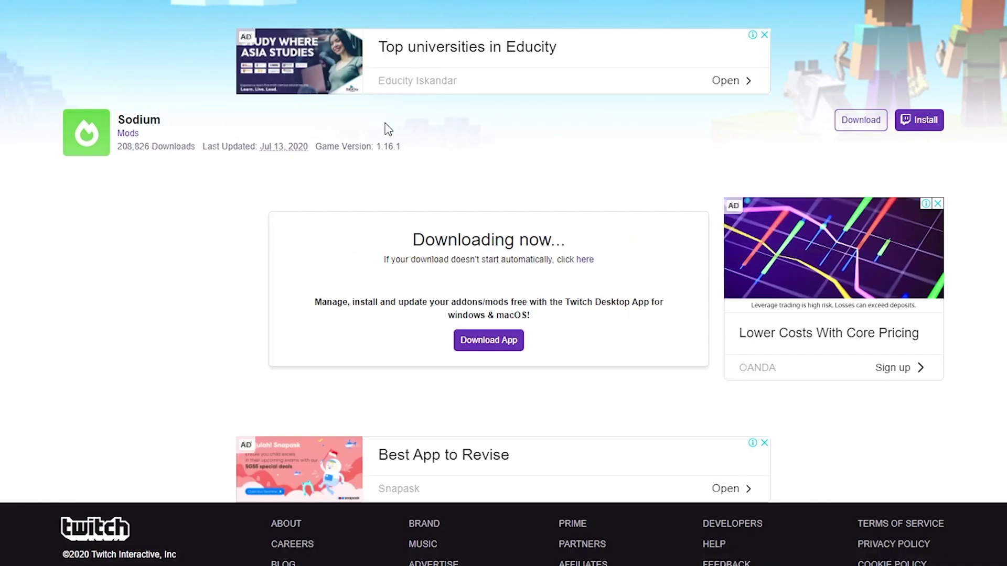
pyautogui.moveTo(376, 147); pyautogui.dragTo(412, 152)
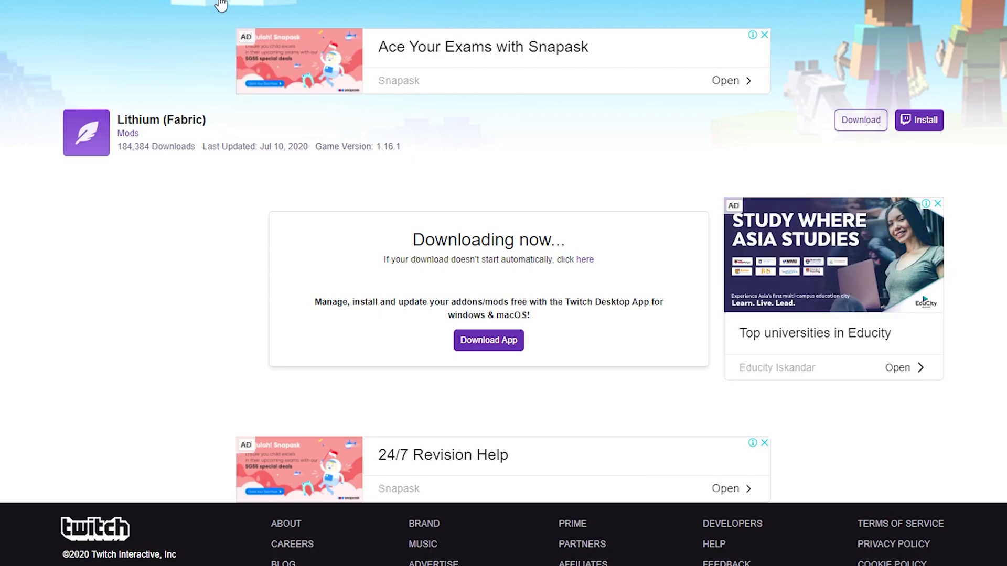
pyautogui.moveTo(375, 147); pyautogui.dragTo(414, 152)
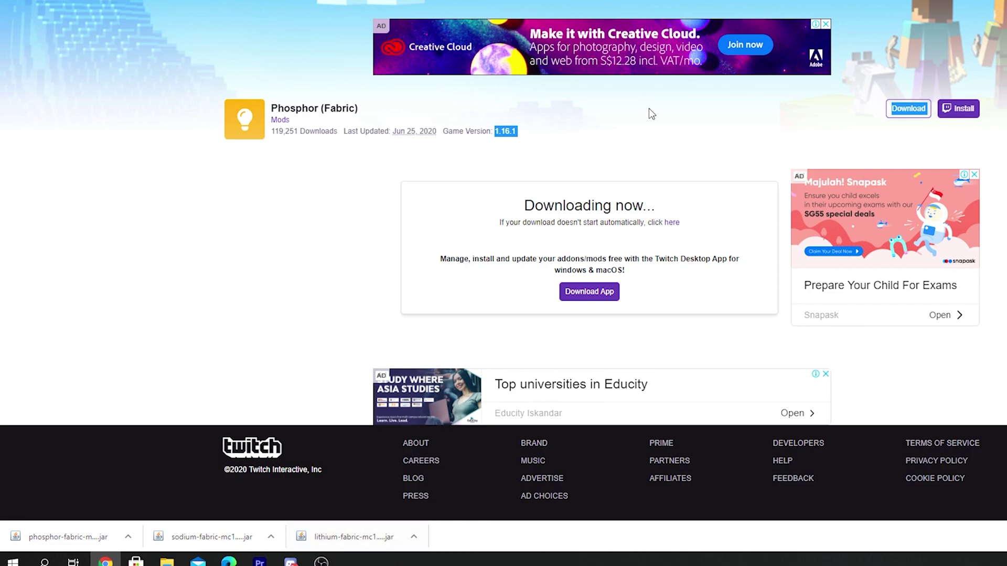
# Download both the Windows .EXE and Universal .JAR Fabric installers from the Fabric site, keeping the .jar despite the security warning
pyautogui.click(385, 1)
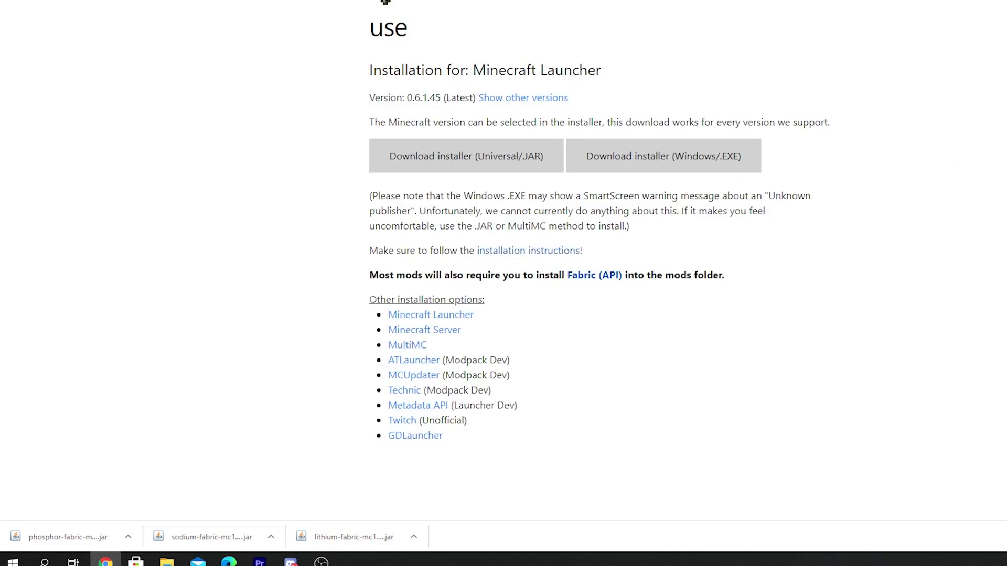
pyautogui.click(672, 167)
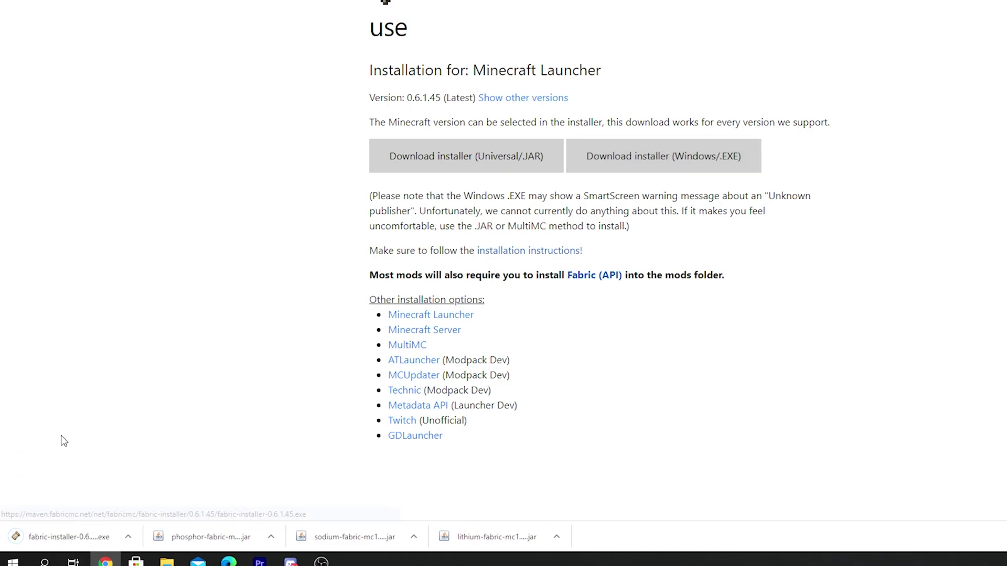
pyautogui.click(497, 161)
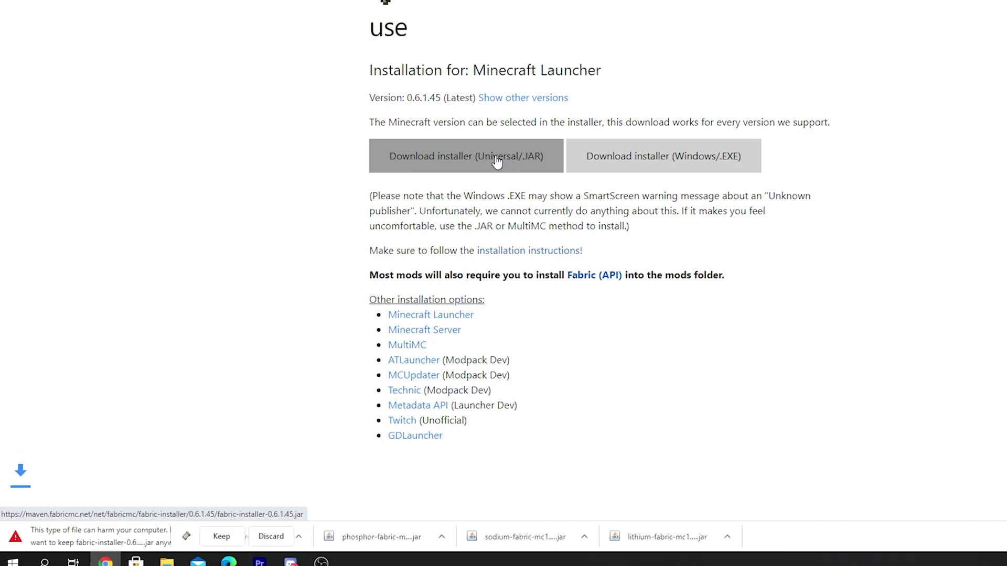
pyautogui.click(216, 537)
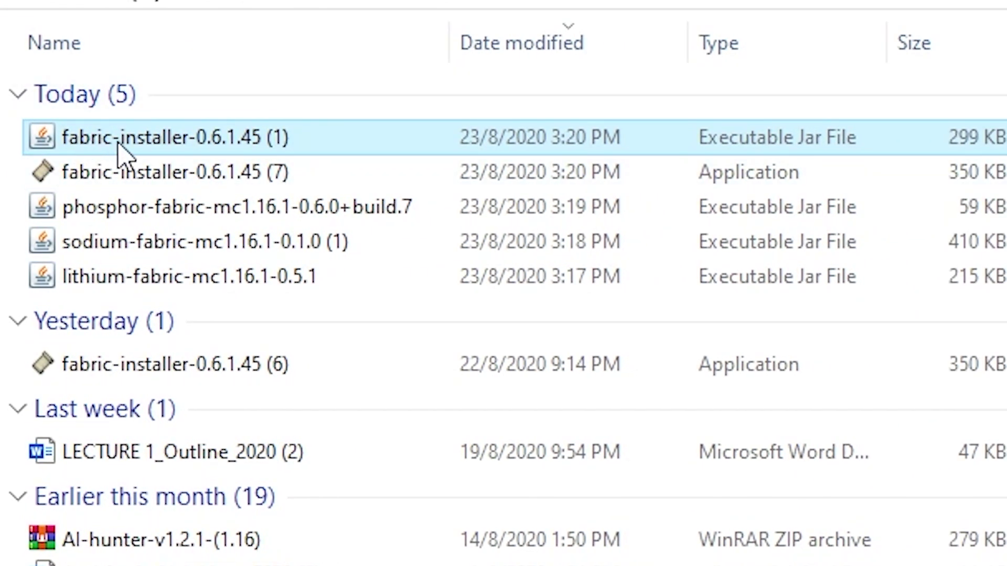
# Launch the fabric-installer-0.6.1.45 (1) jar from the Downloads folder, including through the Open with option, and reposition the installer window
pyautogui.doubleClick(431, 144)
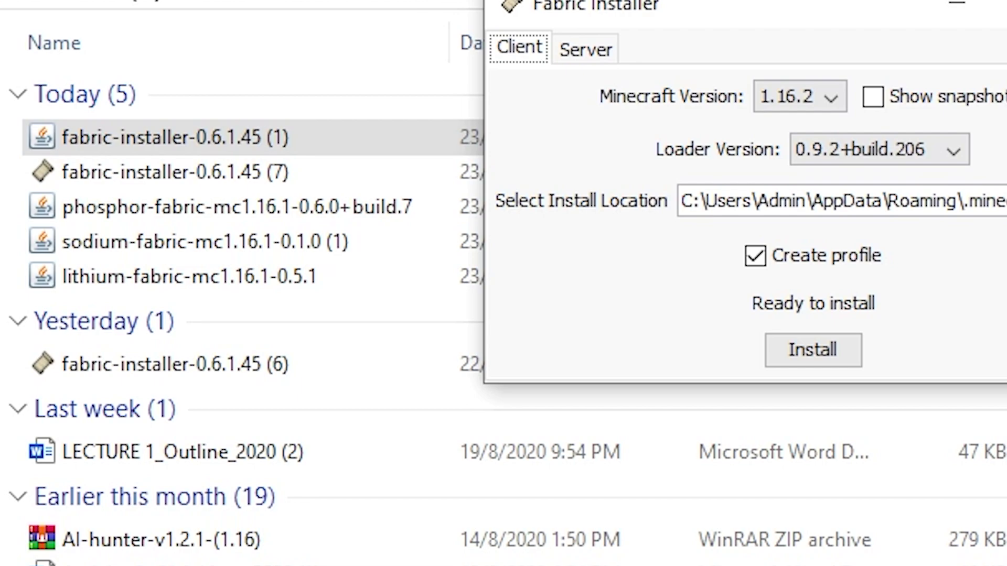
pyautogui.hotkey('alt', 'Tab')
pyautogui.rightClick(128, 138)
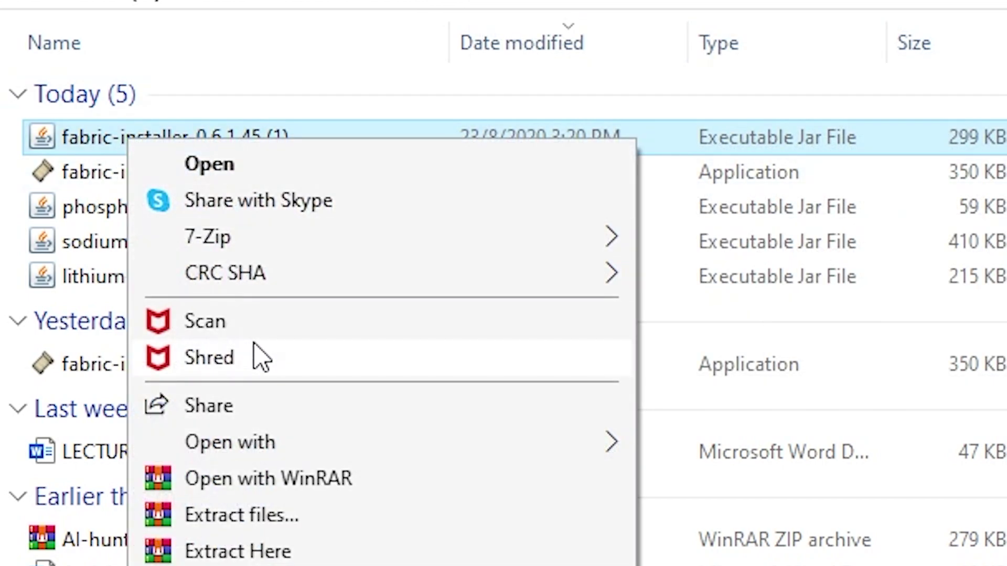
pyautogui.moveTo(292, 439)
pyautogui.click(656, 453)
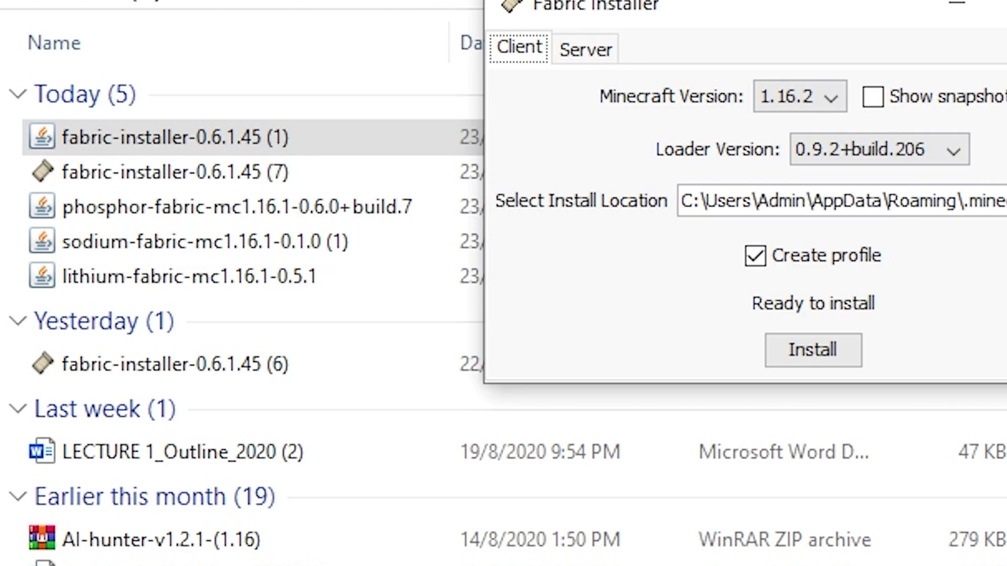
pyautogui.moveTo(682, 3)
pyautogui.mouseDown()
pyautogui.moveTo(557, 0)
pyautogui.moveTo(668, 0)
pyautogui.mouseUp()
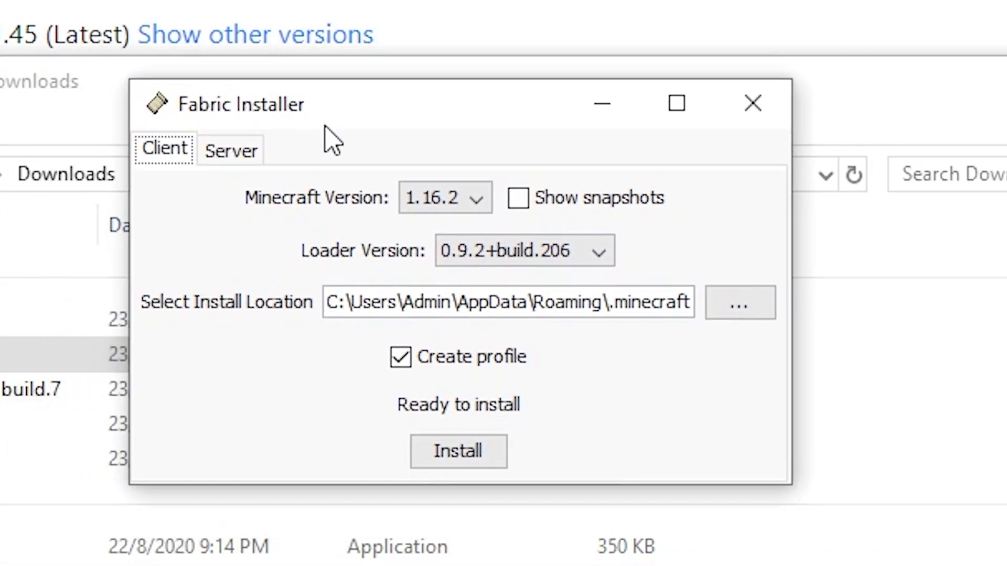
# Try Minecraft version 1.16.2 as an alternative in the Fabric client settings and settle on 1.16.1
pyautogui.click(474, 201)
pyautogui.click(455, 262)
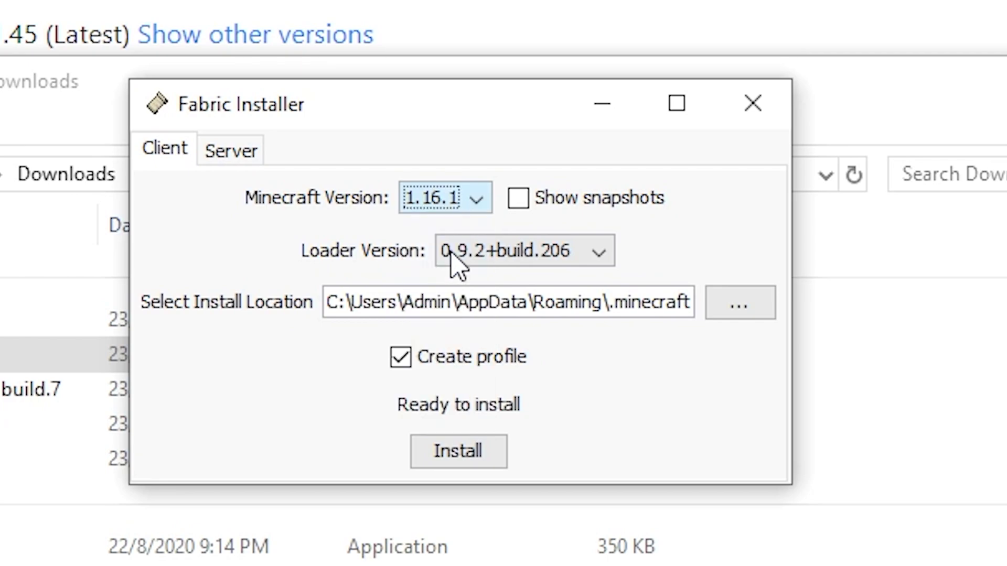
pyautogui.click(475, 198)
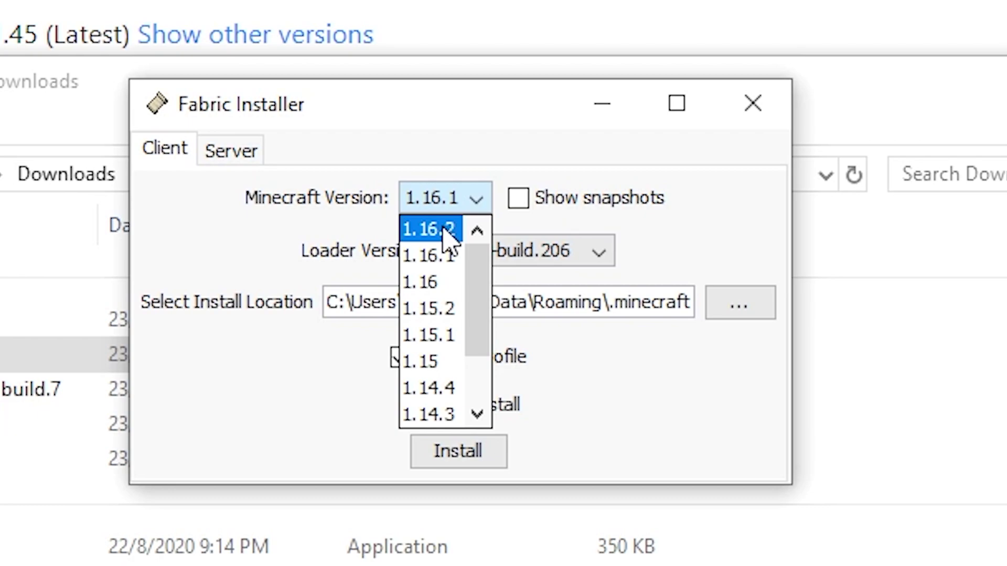
pyautogui.click(443, 231)
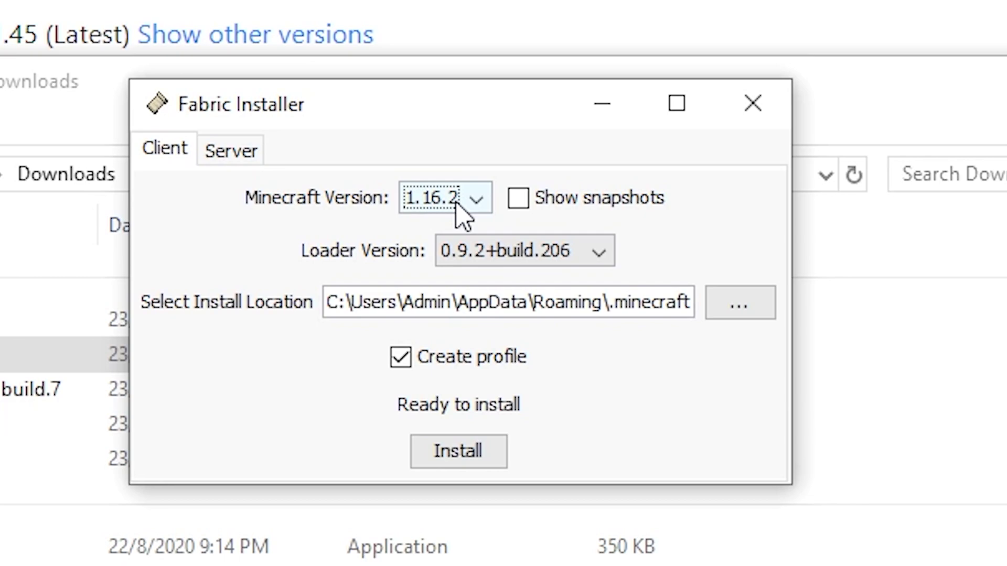
pyautogui.click(456, 202)
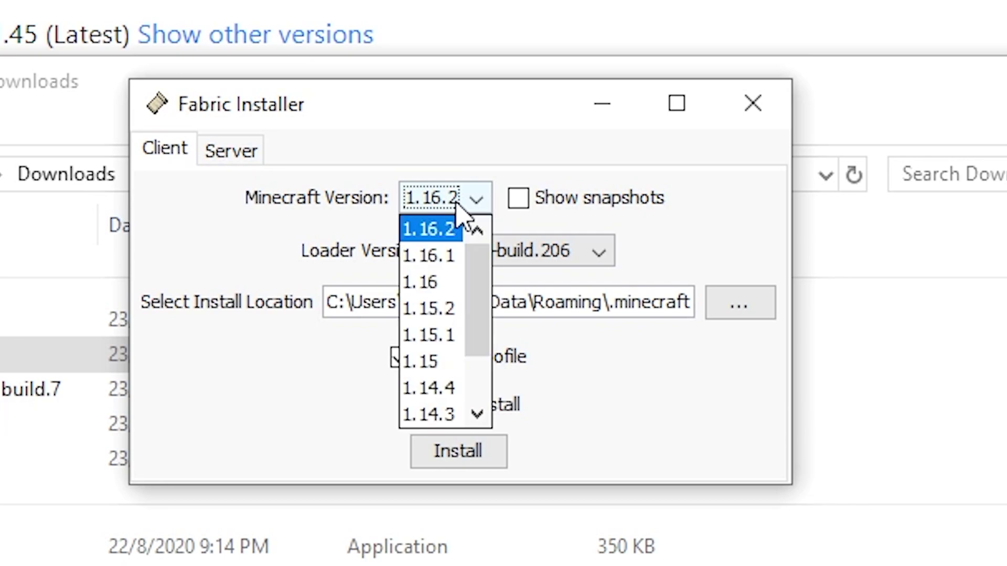
pyautogui.click(448, 258)
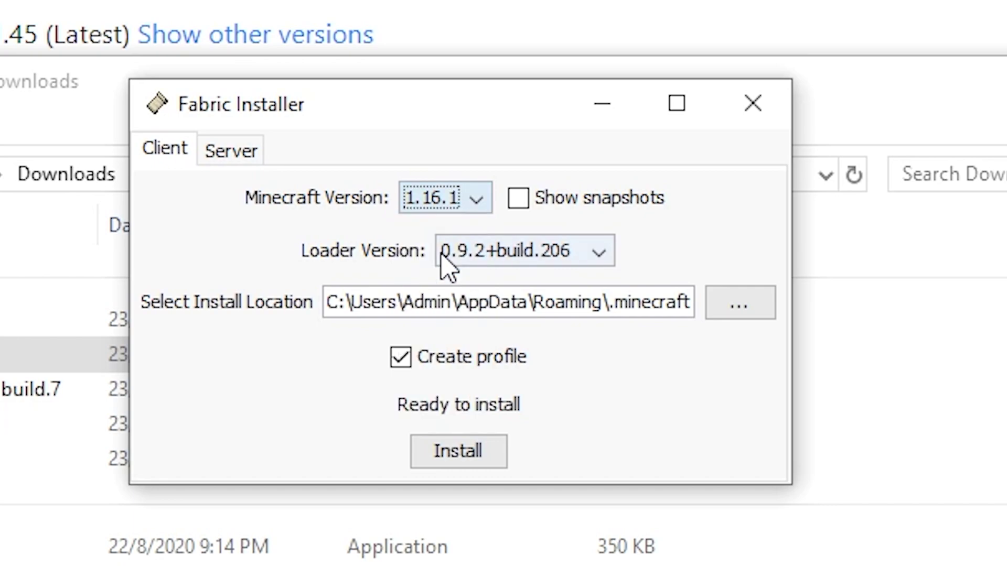
# Install Fabric Loader 0.9.2+build.206 for Minecraft 1.16.1, dismiss the confirmation and close the installer
pyautogui.click(454, 450)
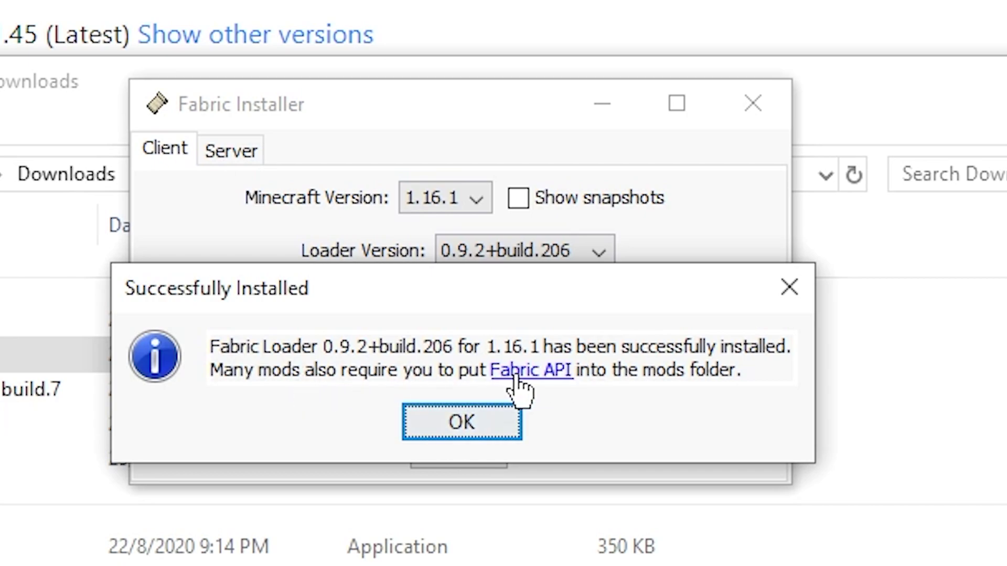
pyautogui.click(496, 430)
pyautogui.click(753, 103)
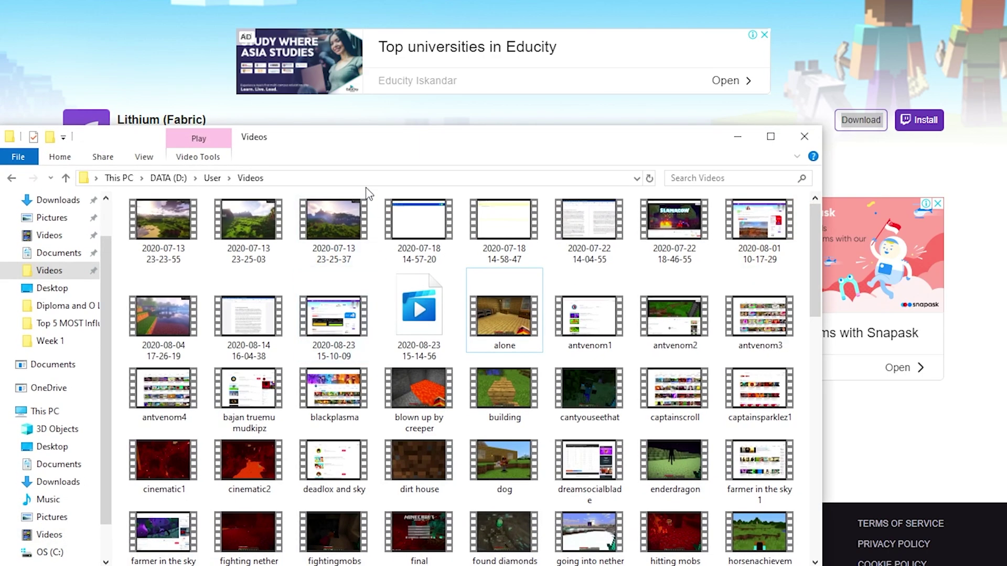
# Go to %appdata% in File Explorer, open the .minecraft folder, and look inside its mods folder before returning to .minecraft
pyautogui.click(366, 177)
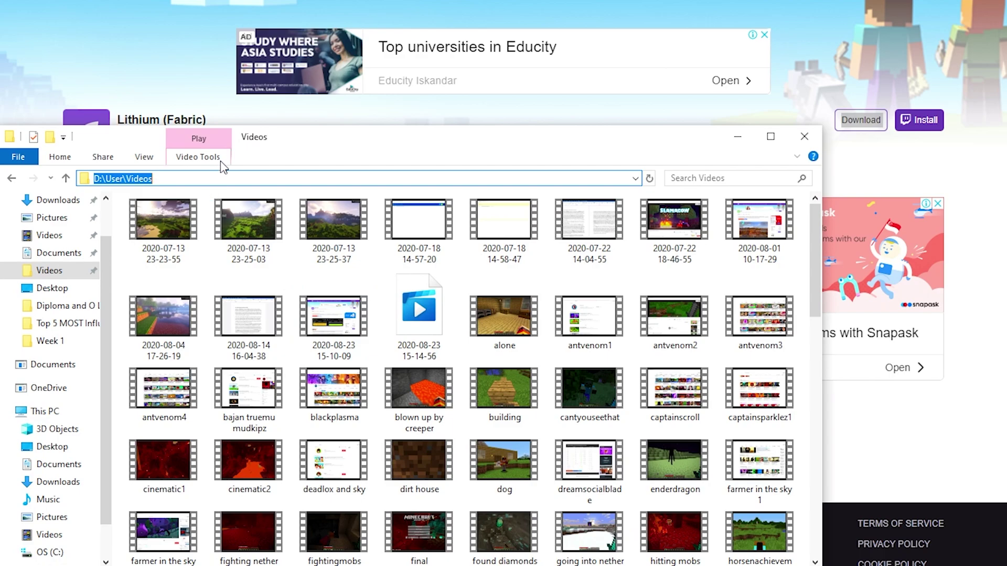
pyautogui.write('%')
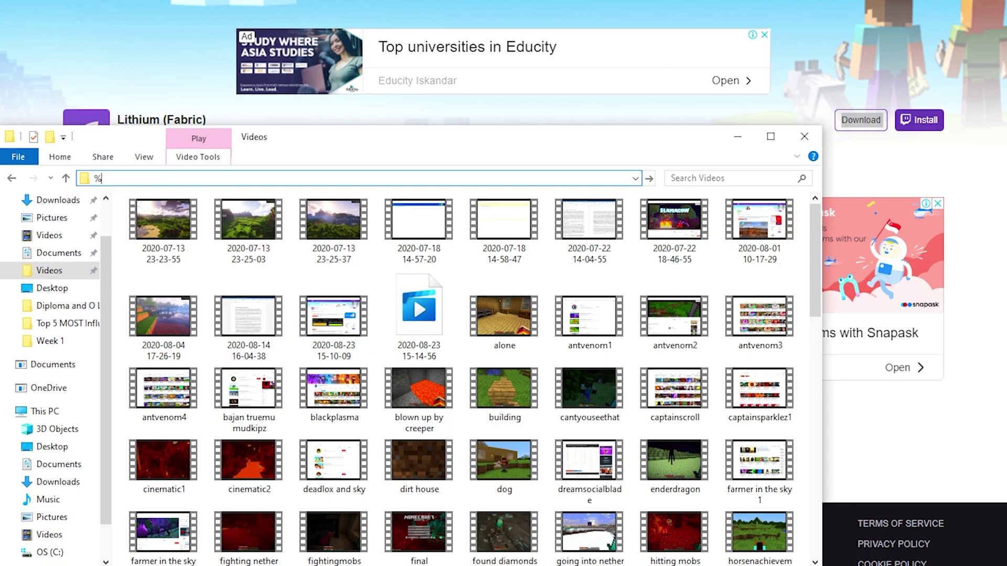
pyautogui.write('appdata%')
pyautogui.press('Return')
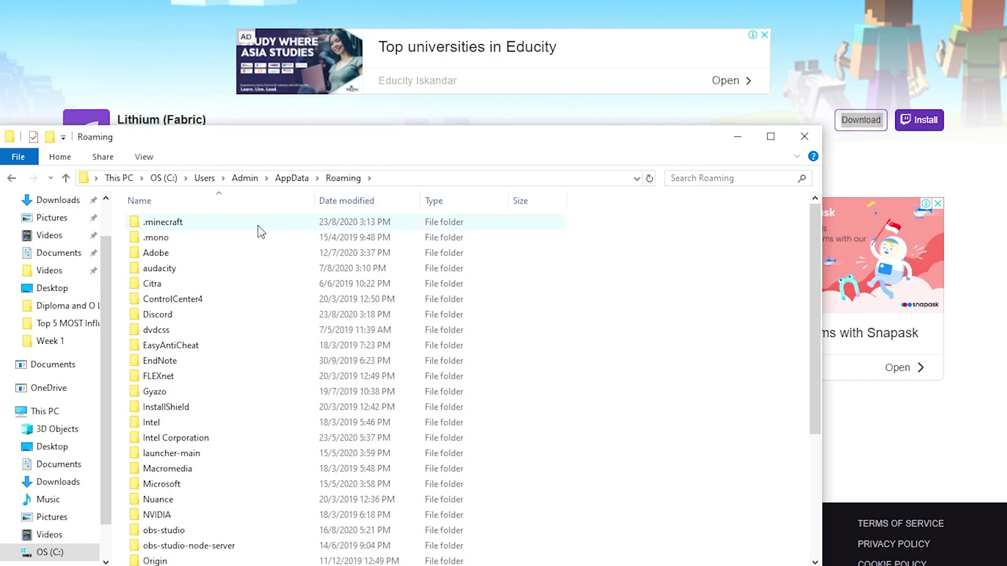
pyautogui.doubleClick(257, 225)
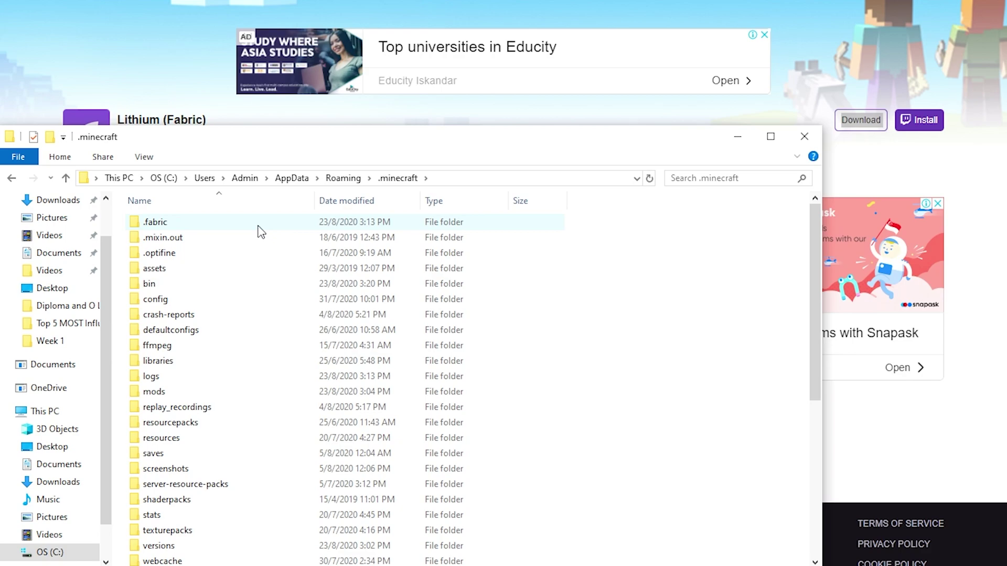
pyautogui.doubleClick(147, 397)
pyautogui.click(12, 179)
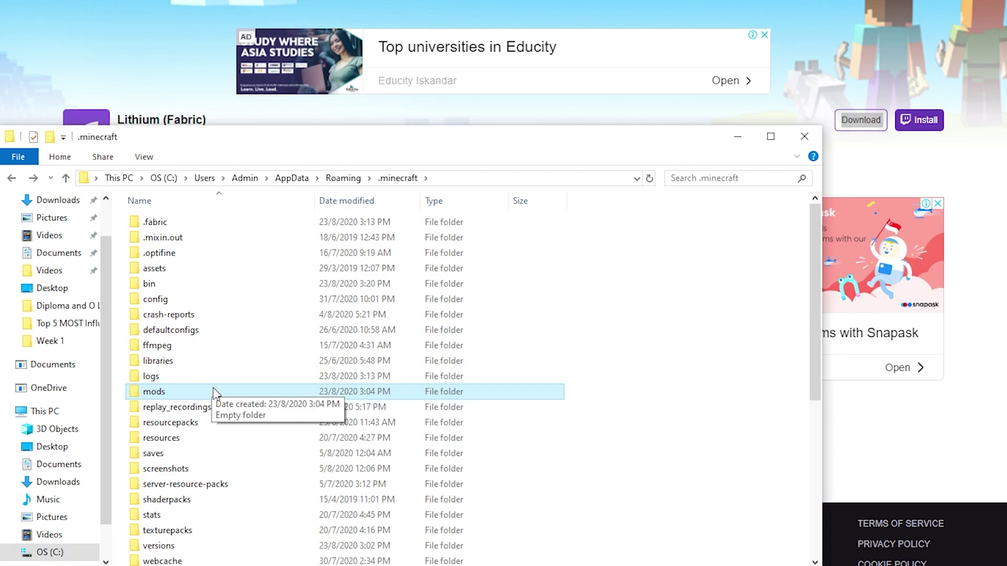
# Delete the empty mods folder in .minecraft and create a new folder named mods there
pyautogui.press('Delete')
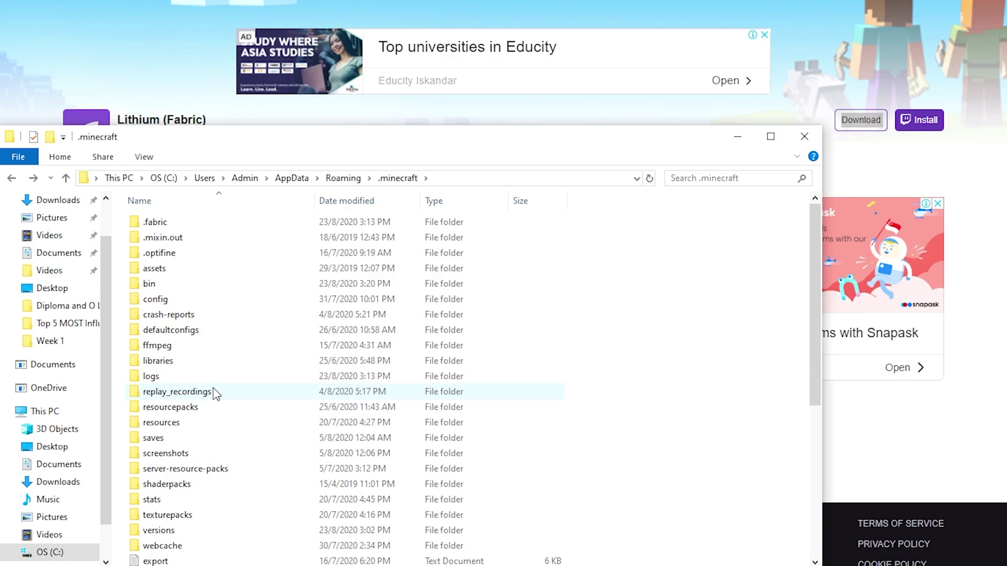
pyautogui.rightClick(631, 371)
pyautogui.moveTo(700, 547)
pyautogui.click(850, 360)
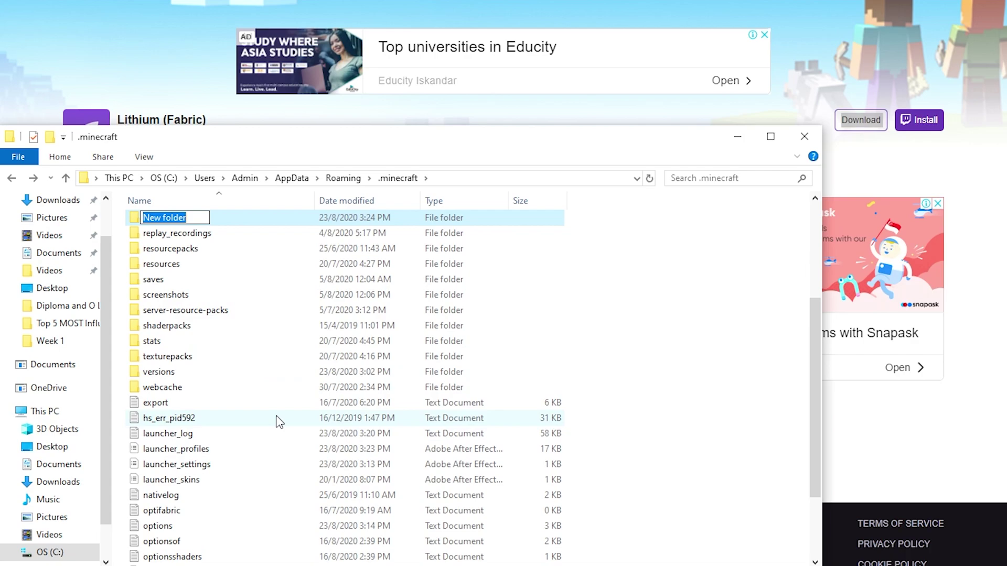
pyautogui.write('mods')
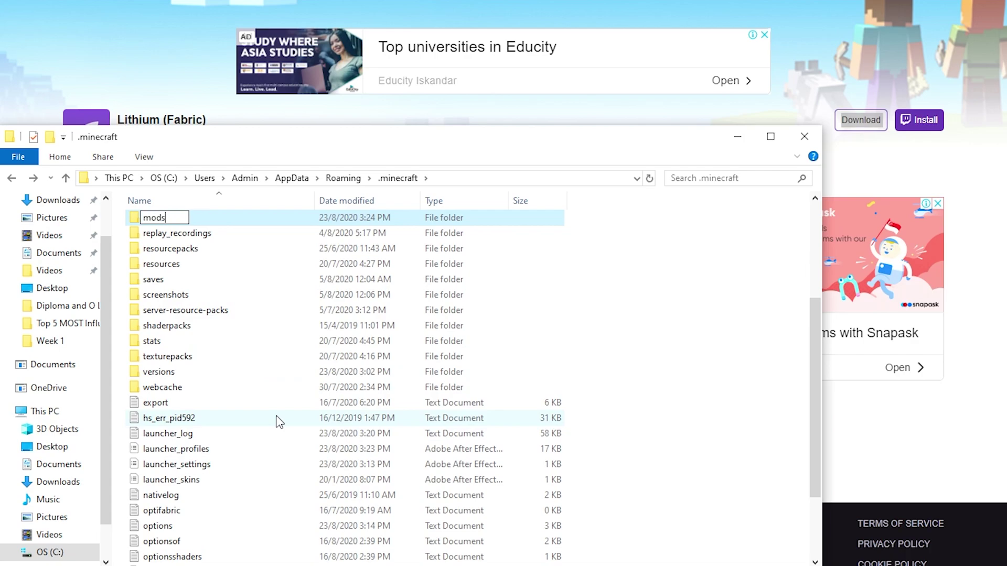
pyautogui.press('Return')
pyautogui.scroll(4, 279, 422)
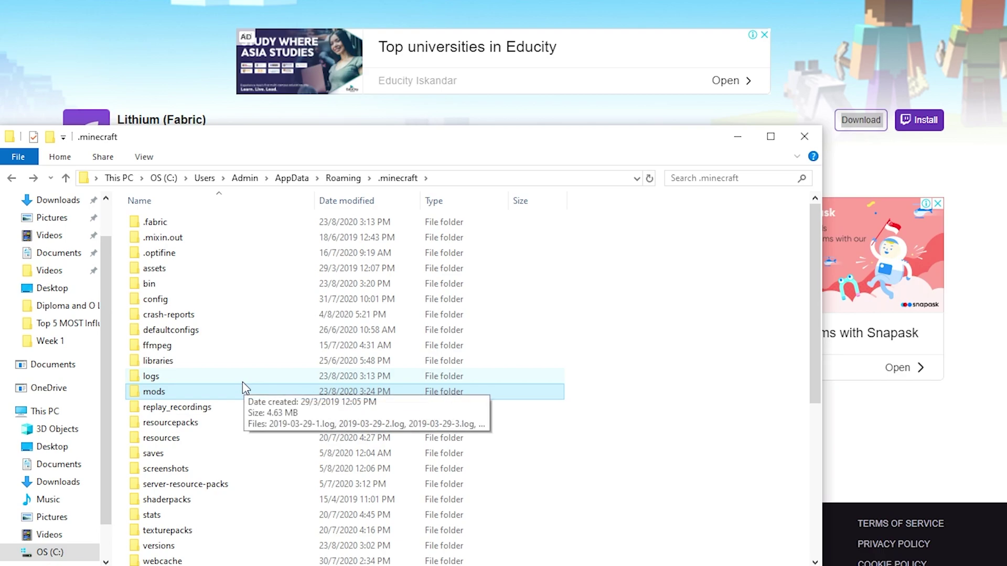
# Delete the mods folder from .minecraft and open Minecraft Launcher
pyautogui.press('Delete')
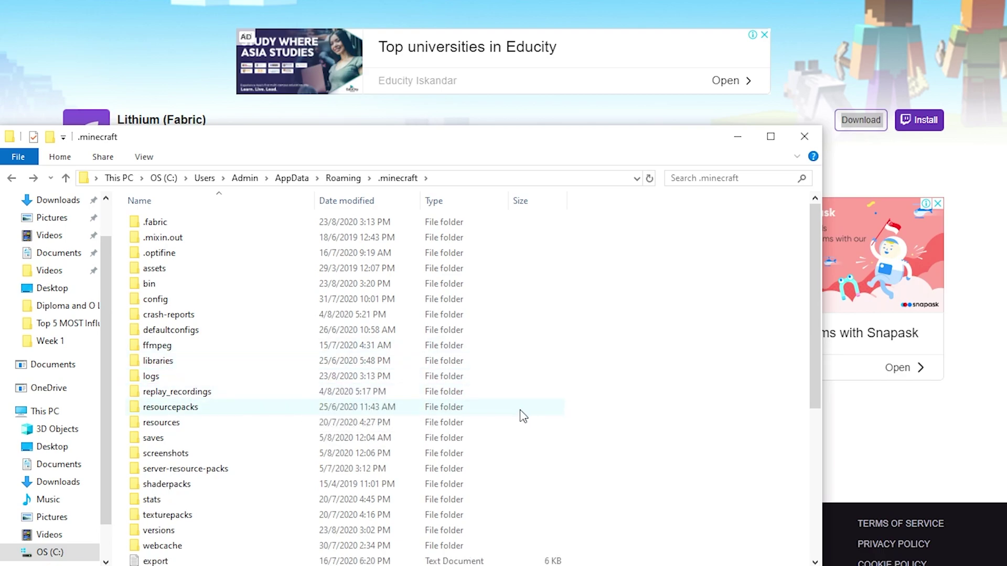
pyautogui.press('super')
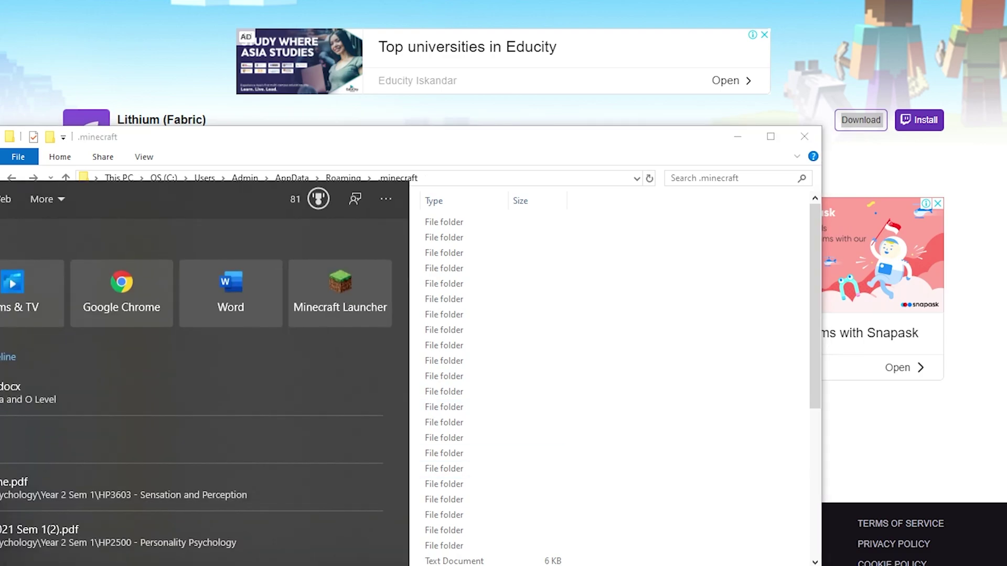
pyautogui.write('minecraft')
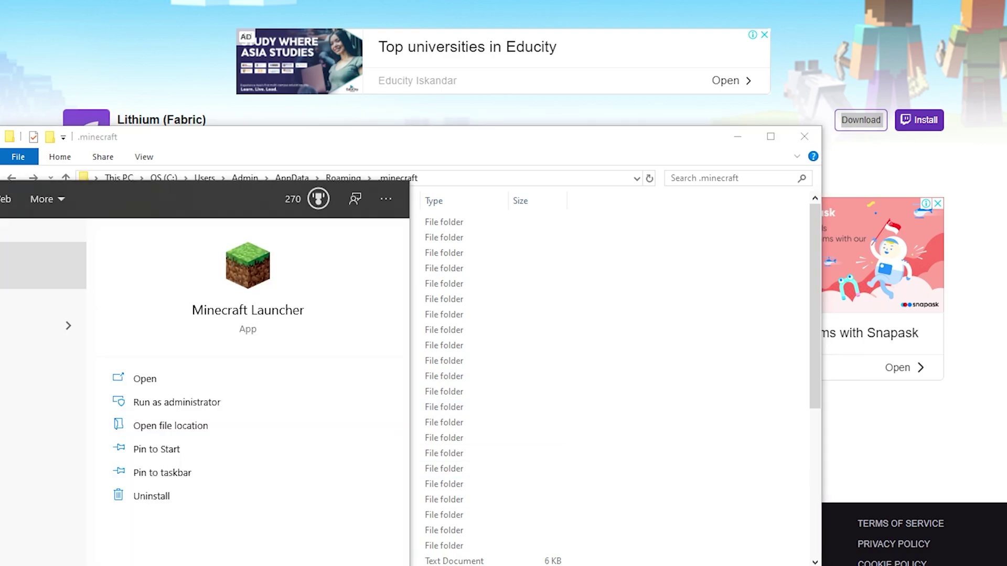
pyautogui.click(137, 379)
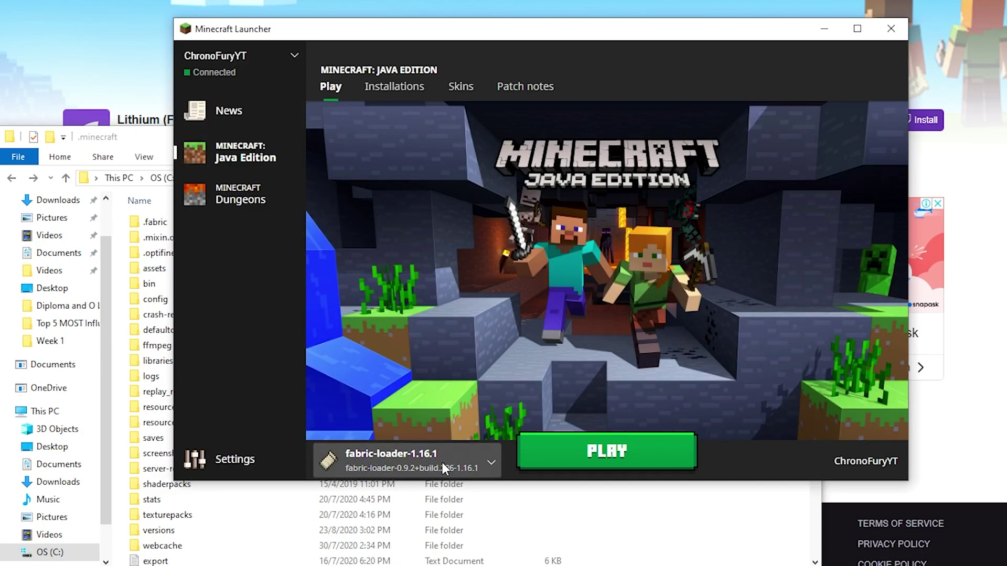
# Select the fabric-loader-1.16.1 profile and start the game so that it generates a mods folder
pyautogui.click(442, 462)
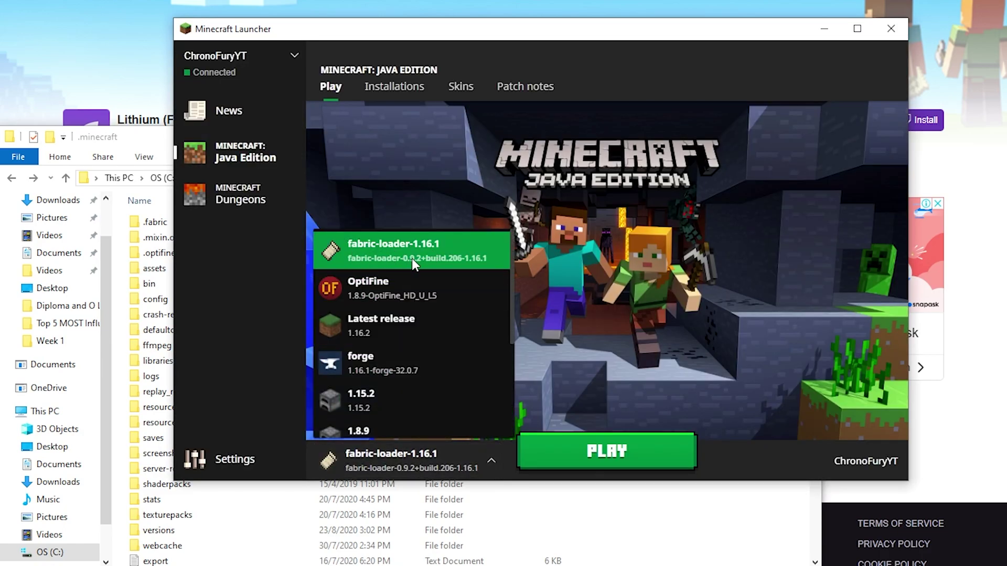
pyautogui.click(365, 252)
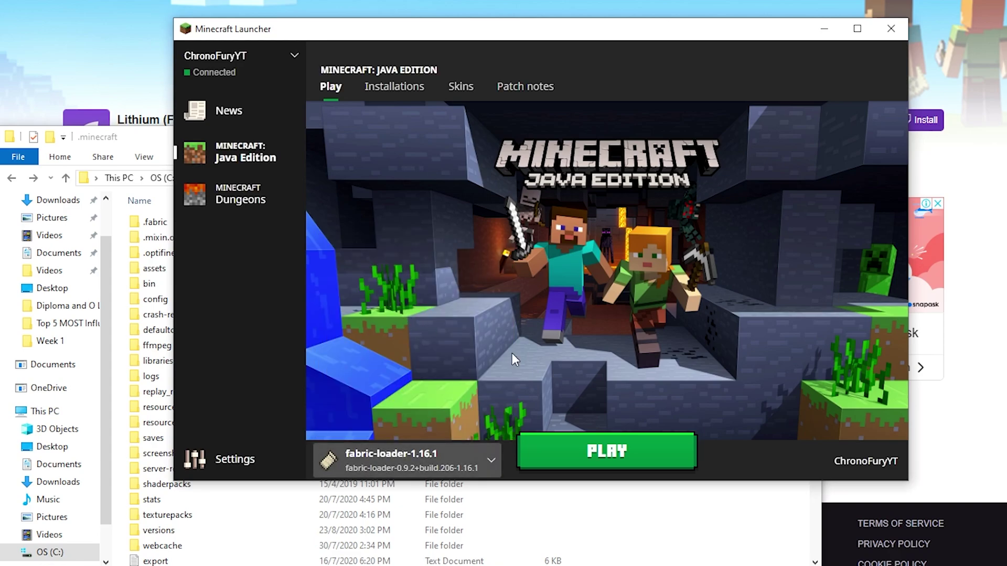
pyautogui.click(612, 457)
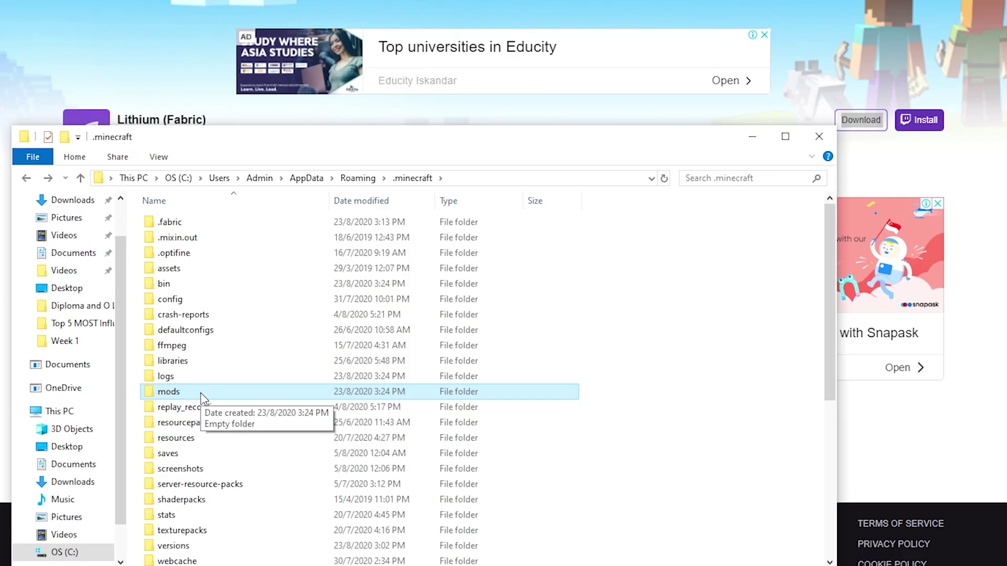
# Open the mods folder in .minecraft and move the downloaded mod files into it from a second File Explorer window
pyautogui.doubleClick(463, 396)
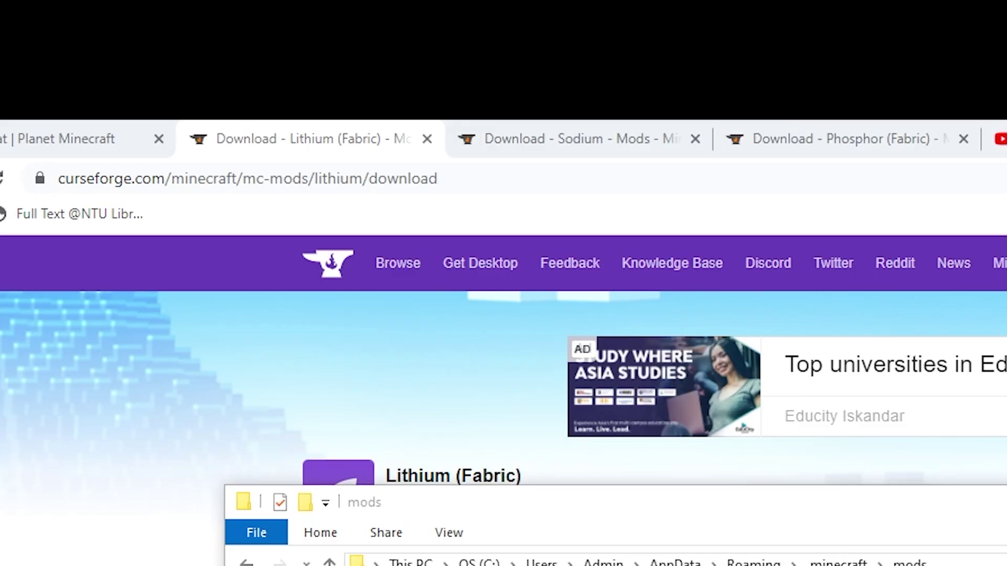
pyautogui.click(541, 558)
pyautogui.moveTo(863, 556); pyautogui.dragTo(1006, 565)
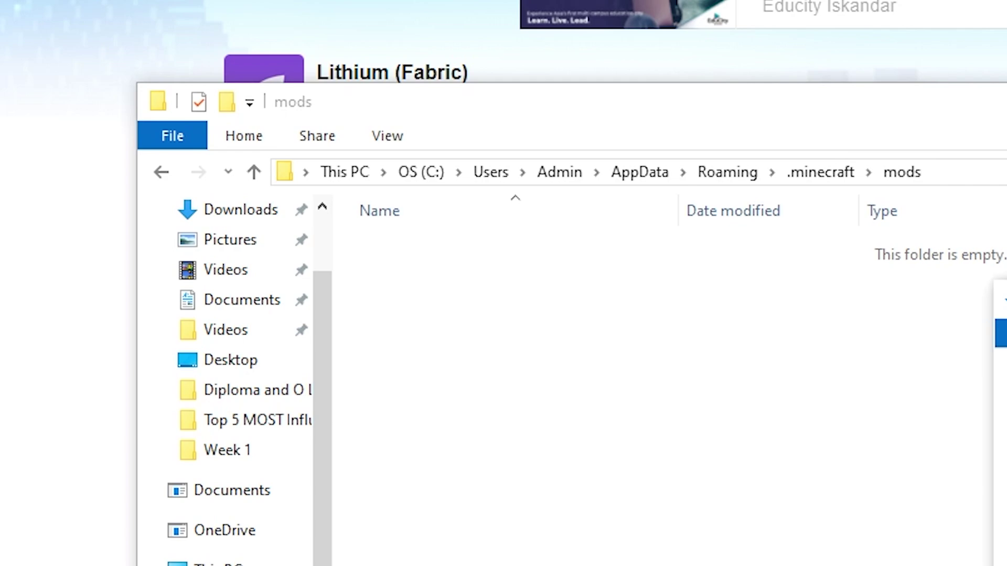
pyautogui.moveTo(1001, 333); pyautogui.dragTo(585, 446)
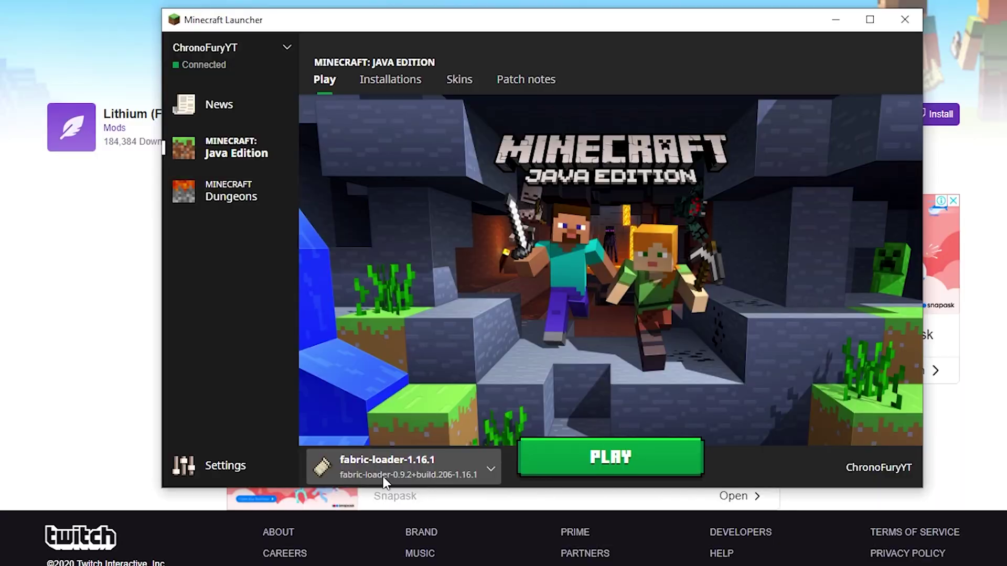
# Launch Minecraft from Minecraft Launcher with the fabric-loader-1.16.1 installation
pyautogui.click(382, 464)
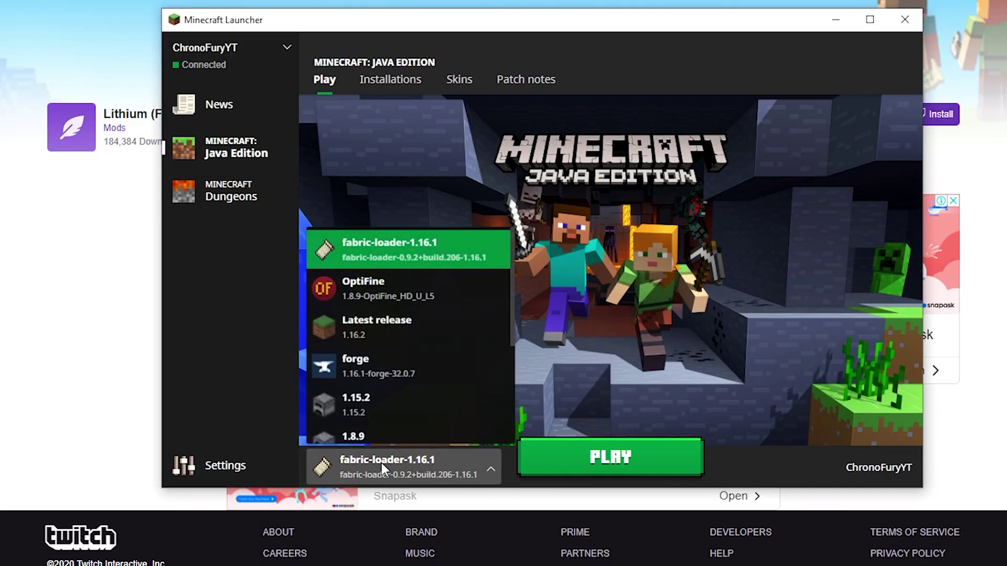
pyautogui.click(364, 253)
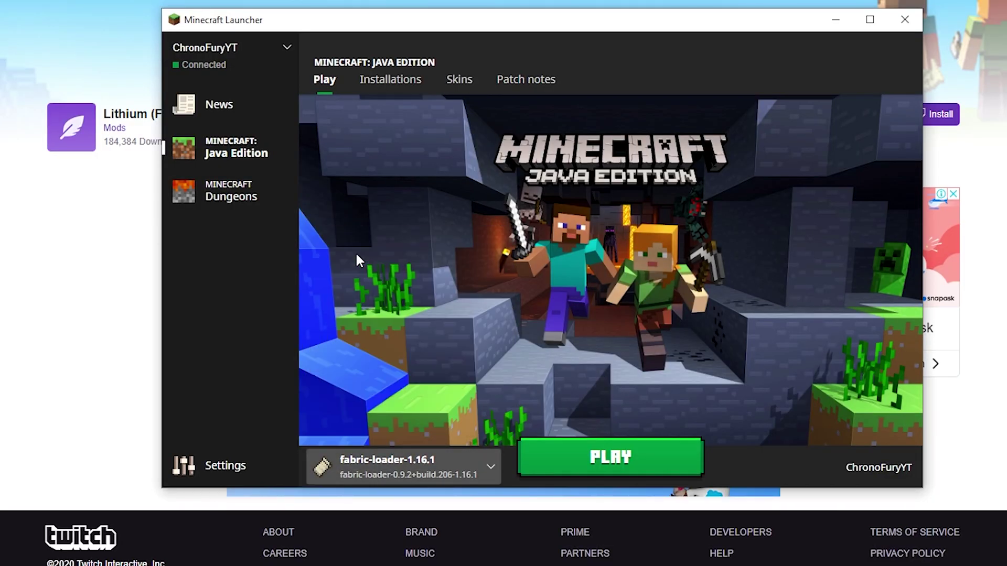
pyautogui.click(44, 308)
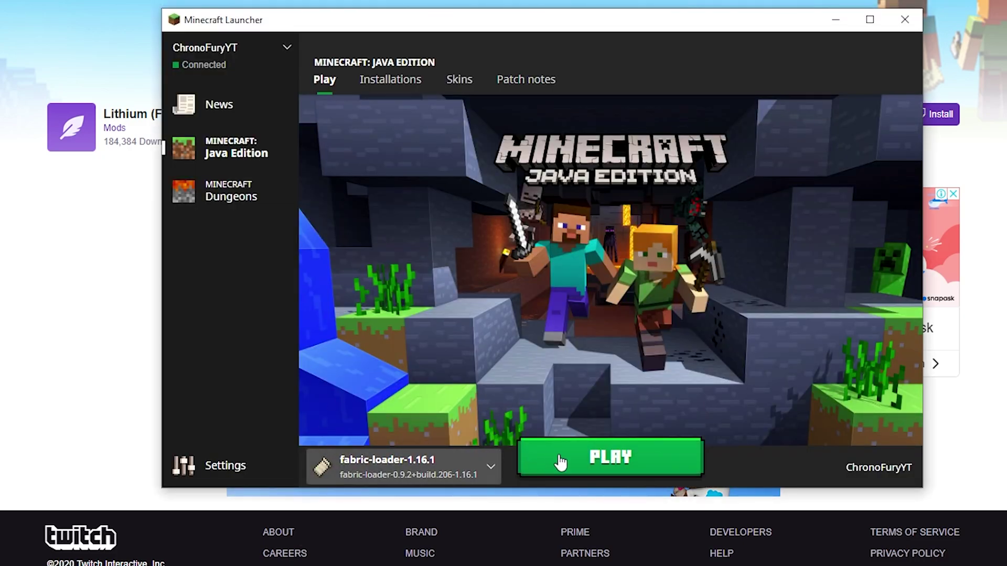
pyautogui.click(577, 462)
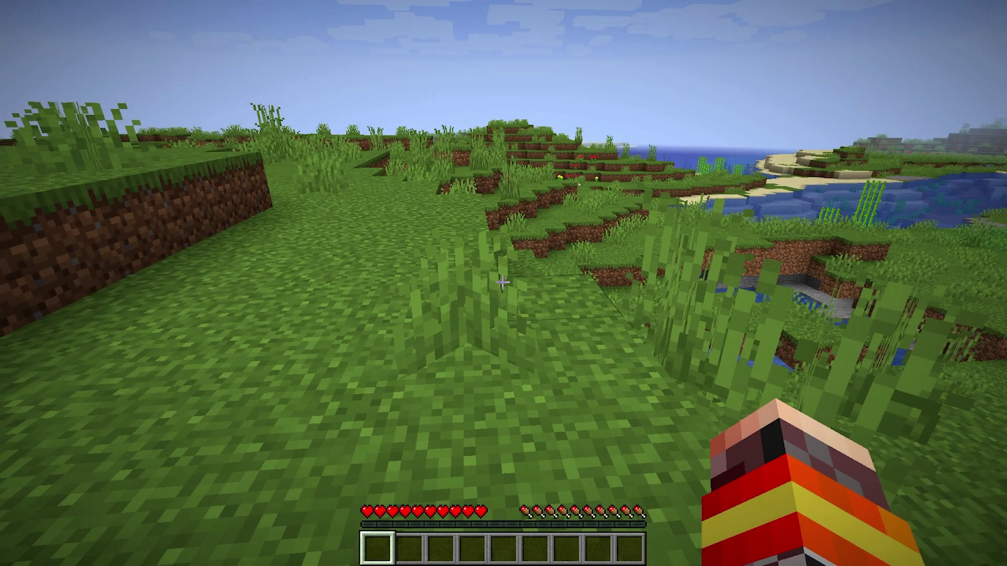
# Examine the frame rate in the debug overlay while walking around the world, and hide the overlay when finished
pyautogui.press('F3')
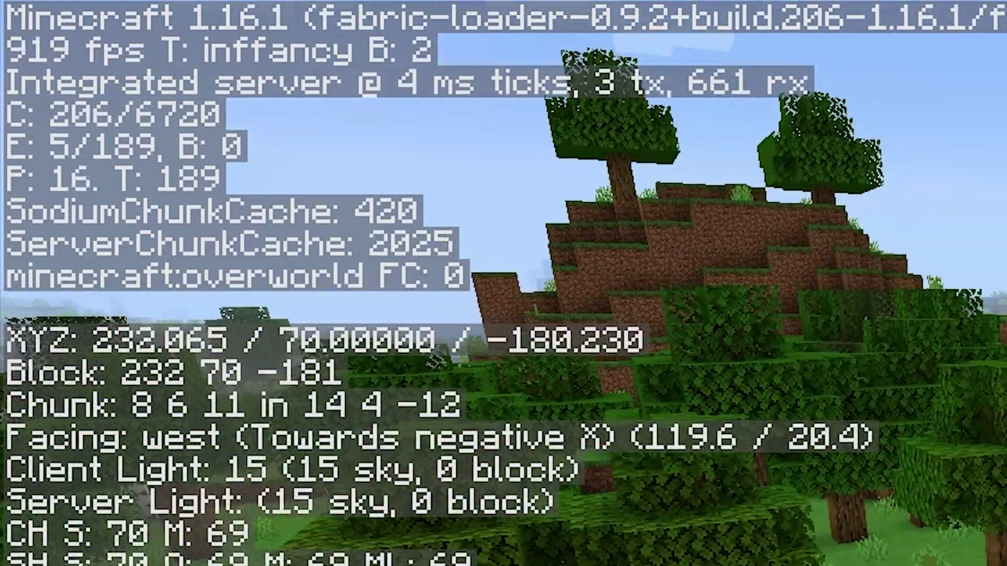
pyautogui.press('w')
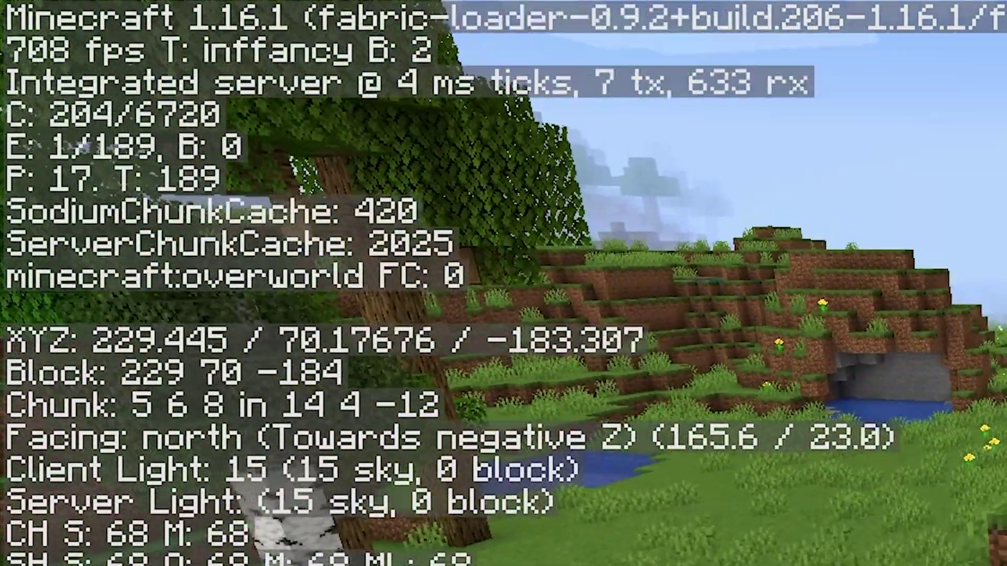
pyautogui.press('w')
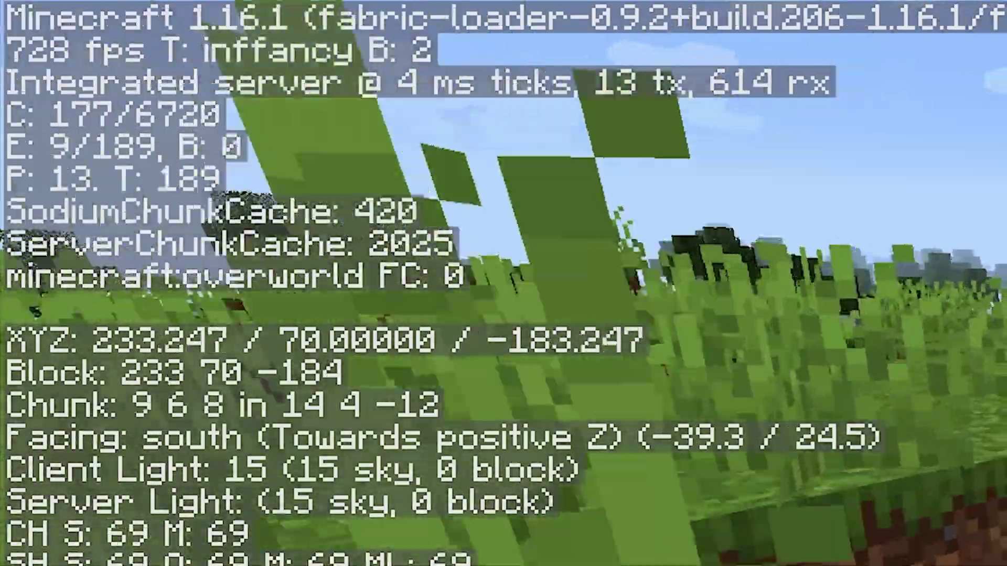
pyautogui.press('w')
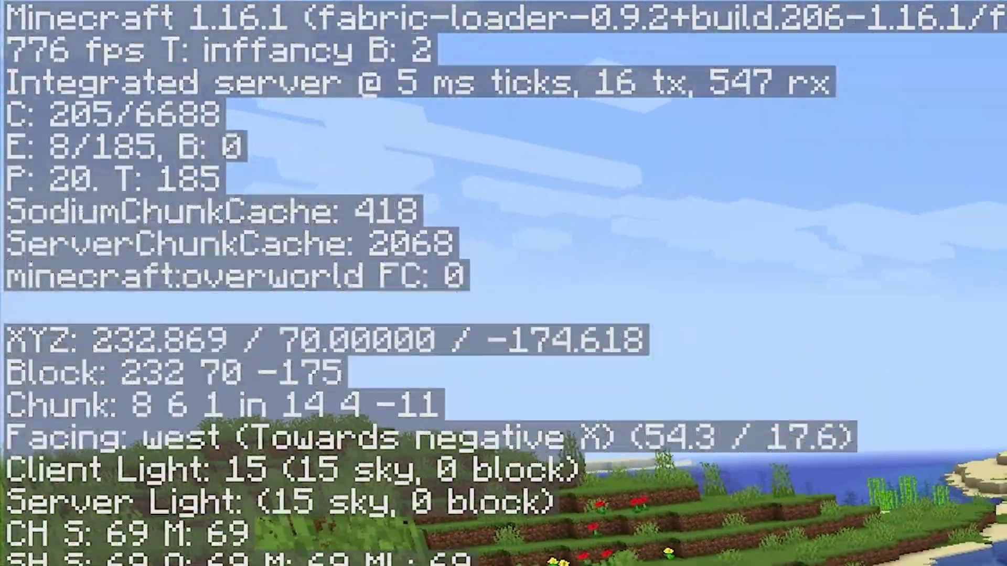
pyautogui.press('w')
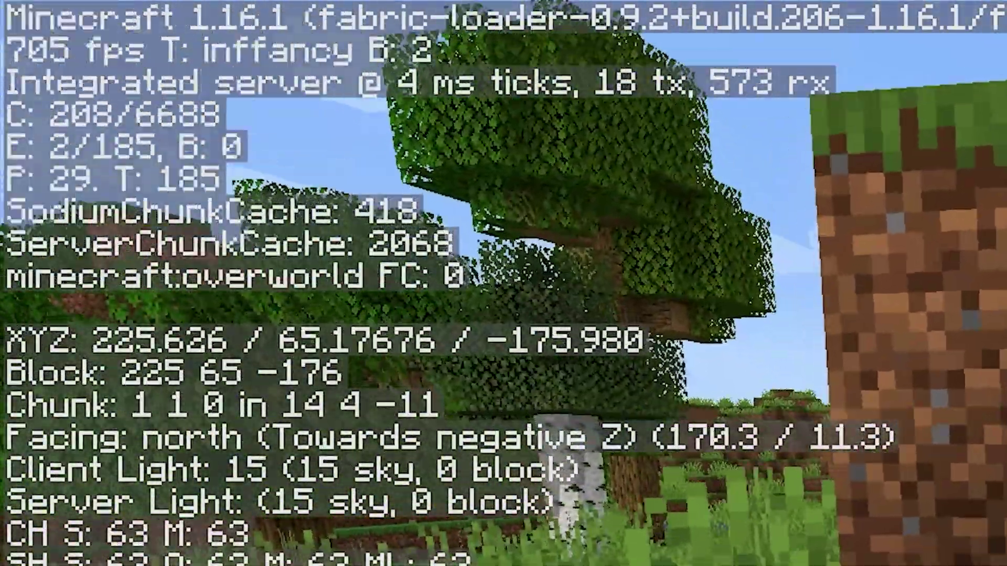
pyautogui.press('w')
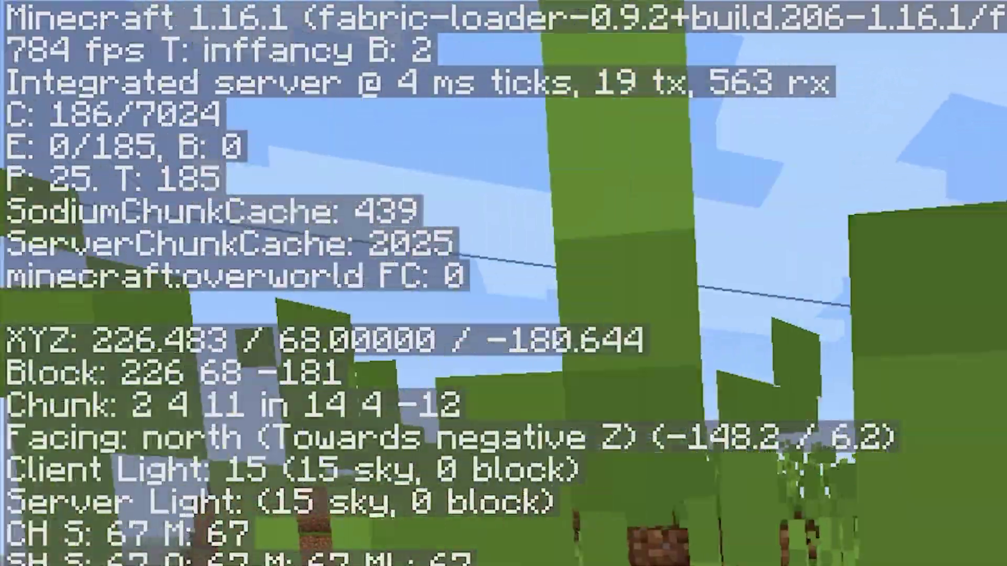
pyautogui.press('w')
pyautogui.press('w')
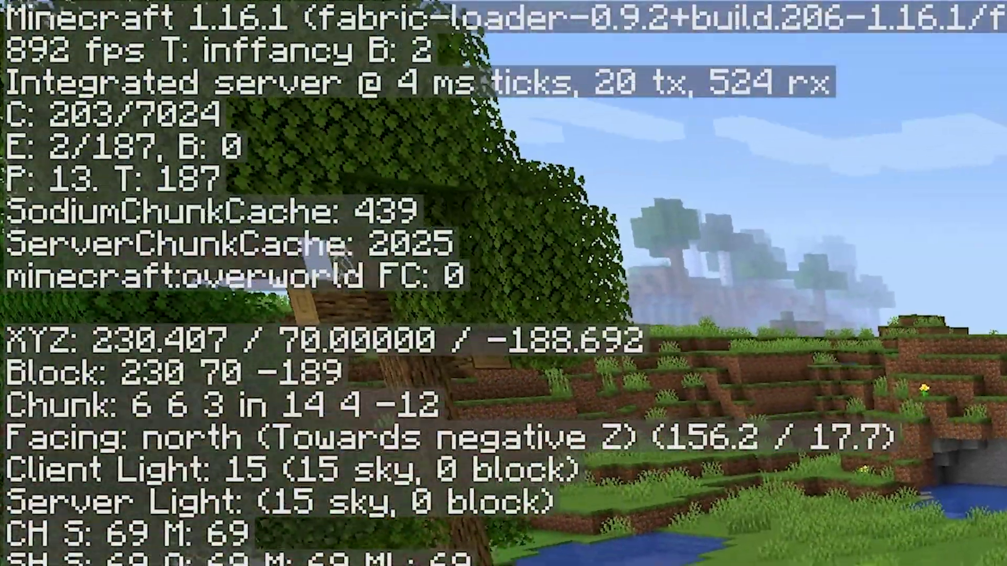
pyautogui.press('w')
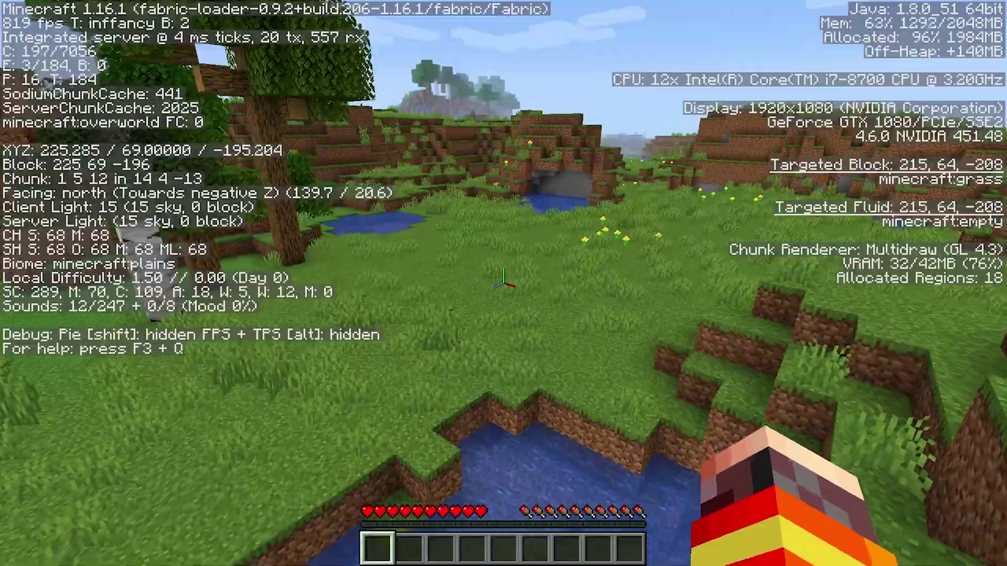
pyautogui.press('w')
pyautogui.press('space')
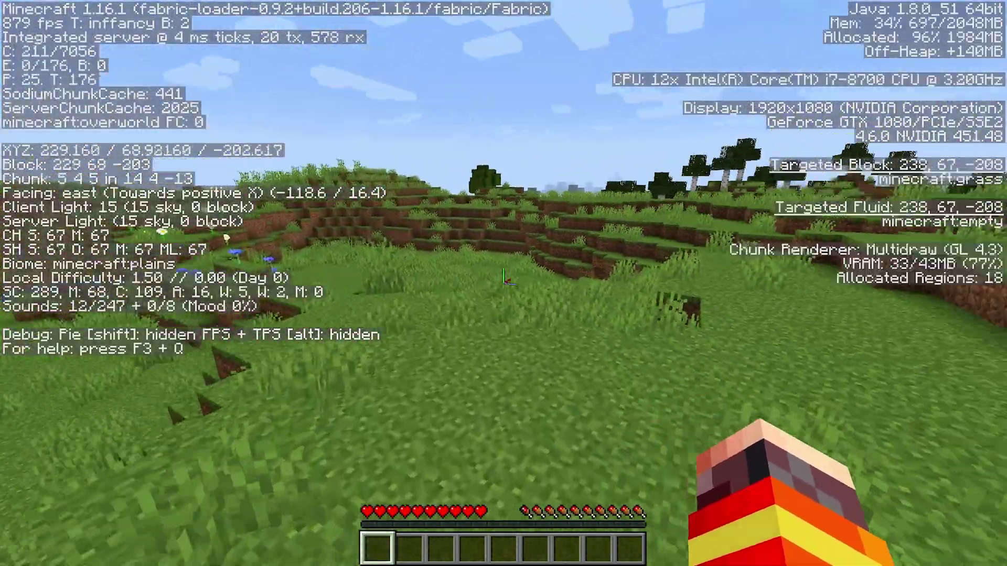
pyautogui.press('w')
pyautogui.press('w')
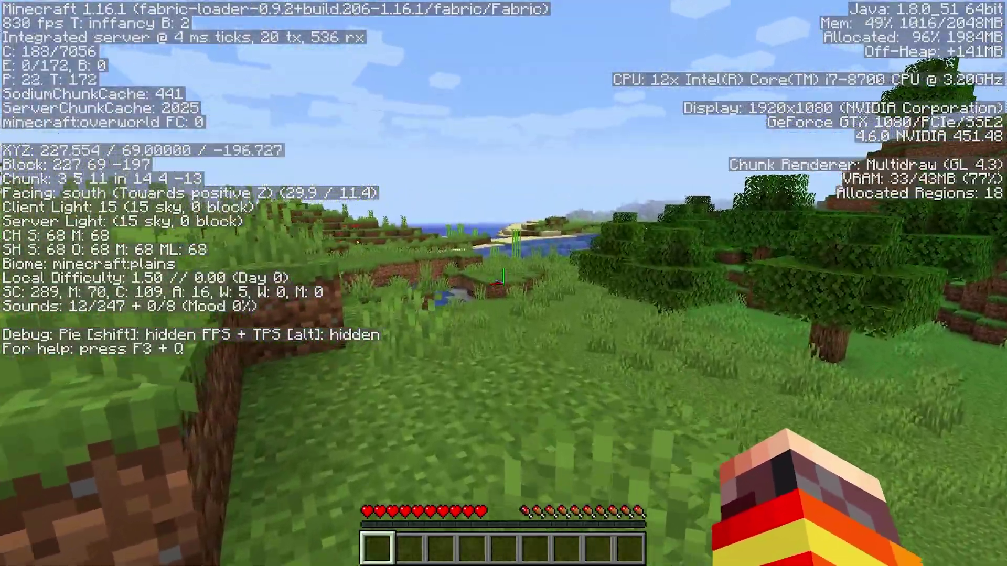
pyautogui.press('w')
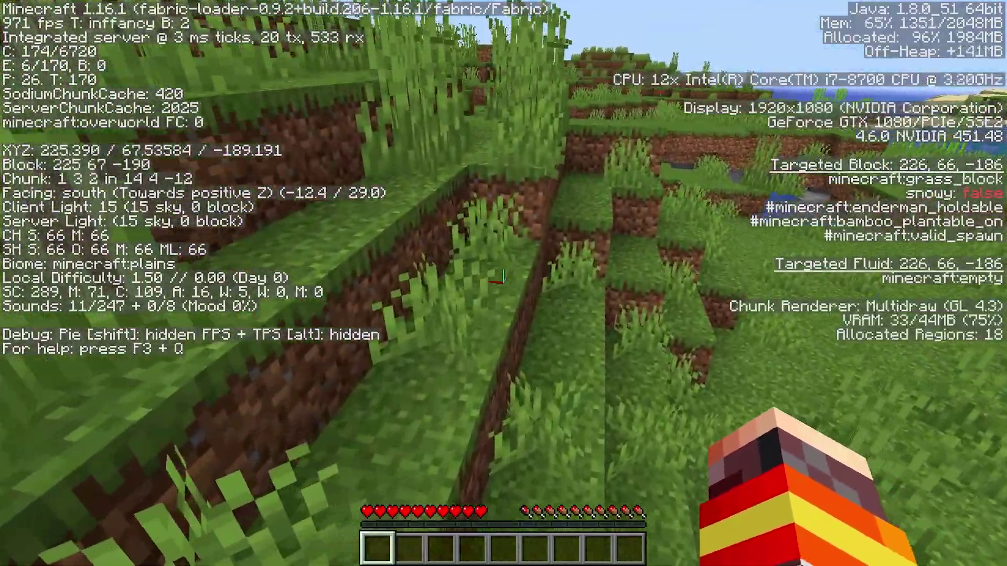
pyautogui.press('w')
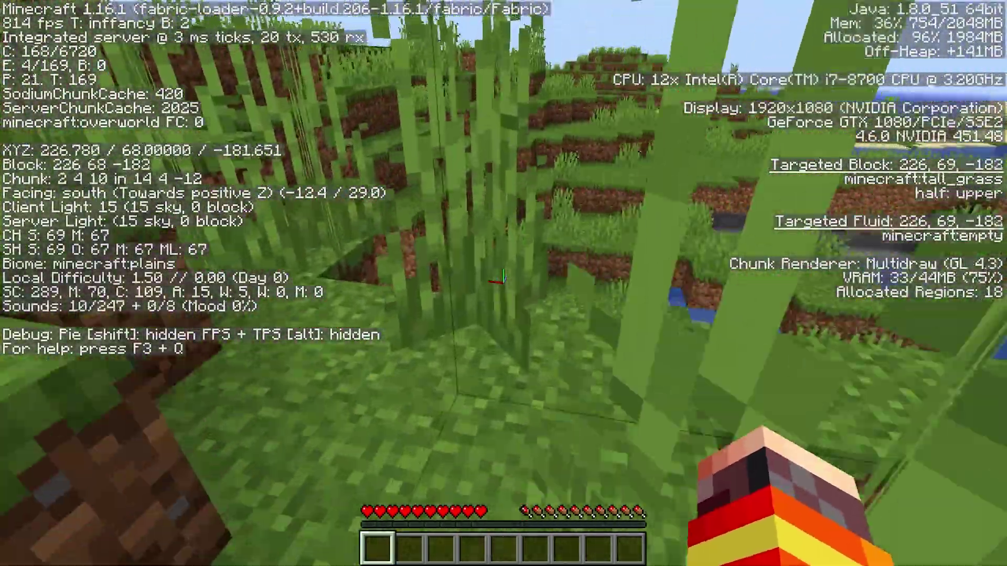
pyautogui.press('w')
pyautogui.press('w')
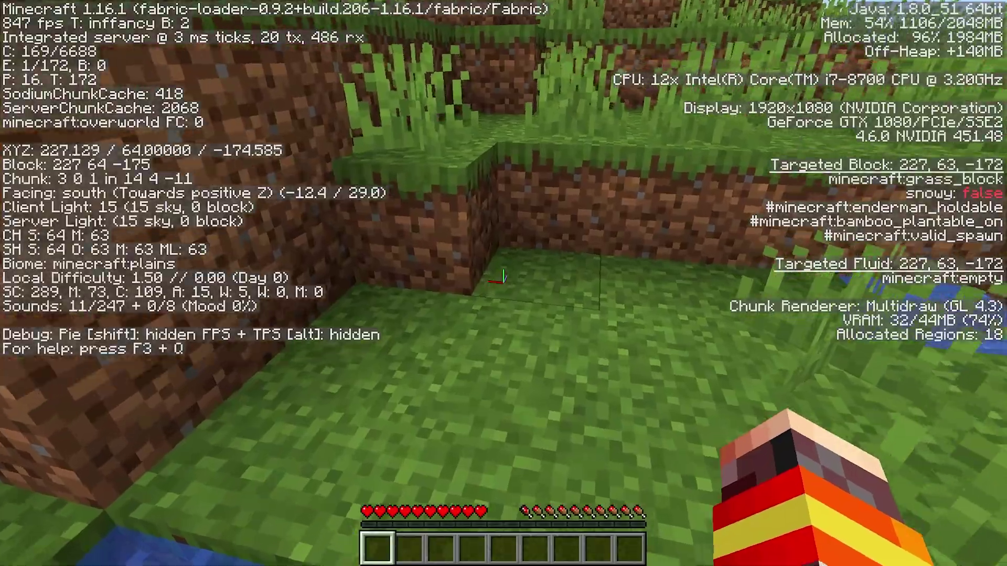
pyautogui.press('w')
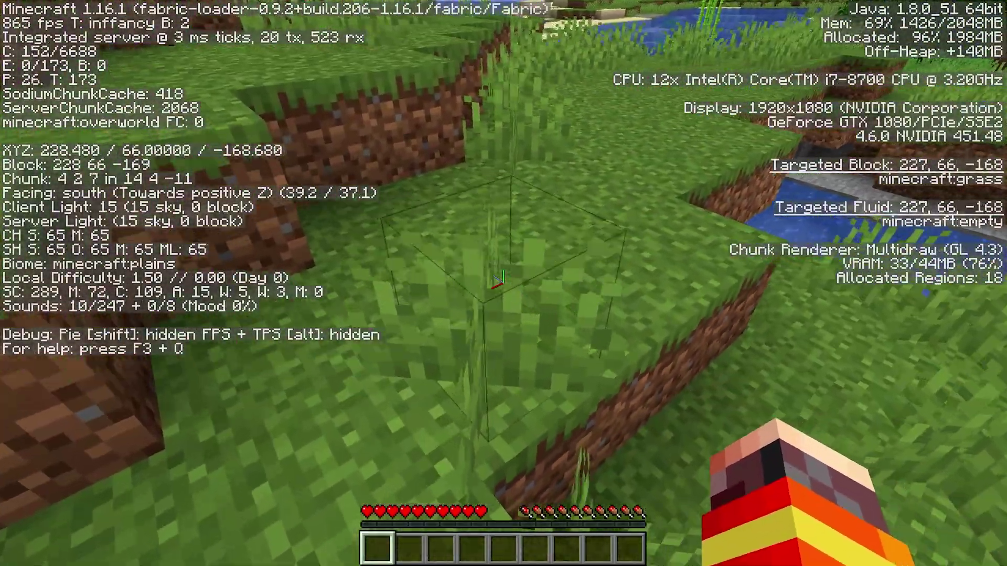
pyautogui.press('F3')
pyautogui.press('w')
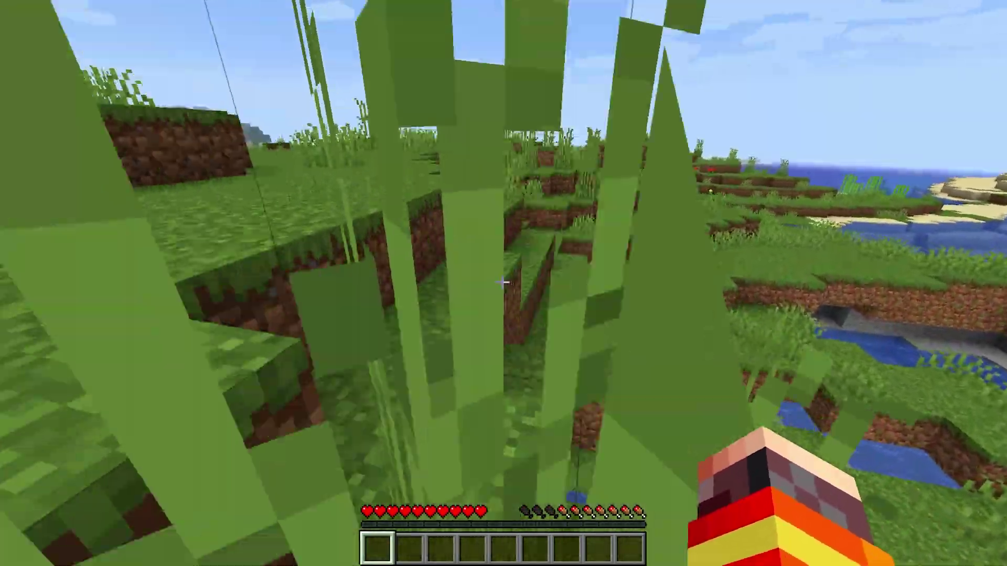
pyautogui.press('w')
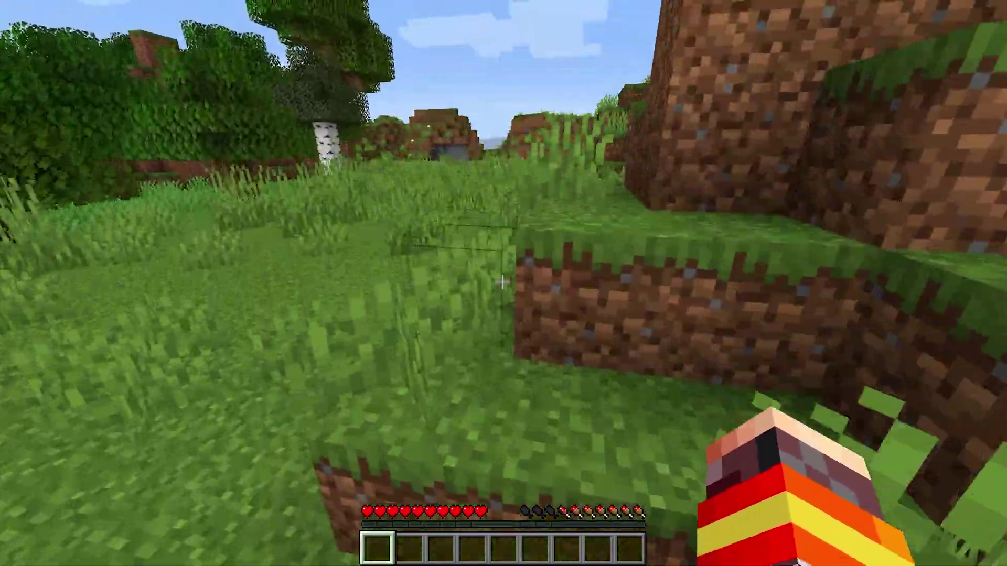
pyautogui.press('w')
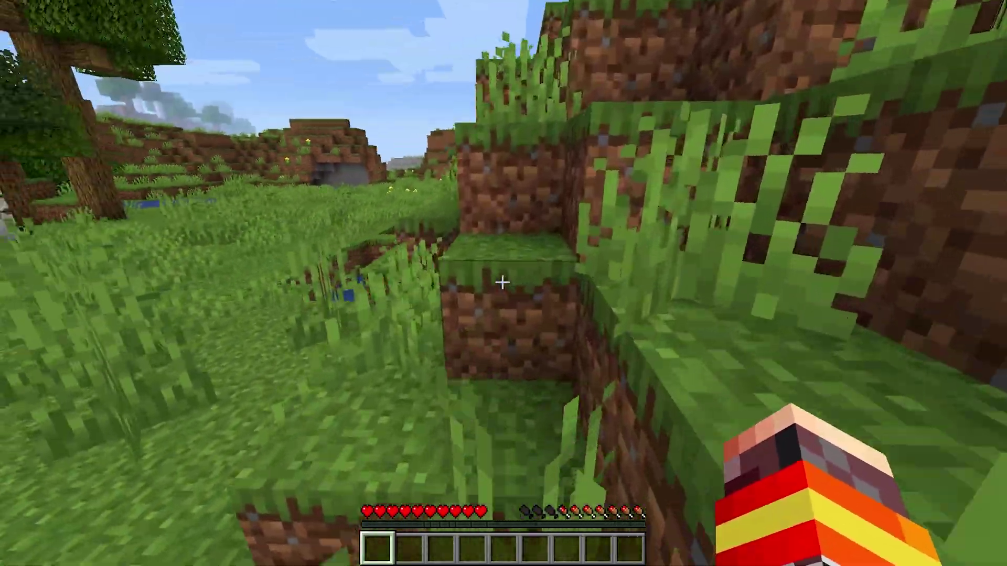
pyautogui.press('w')
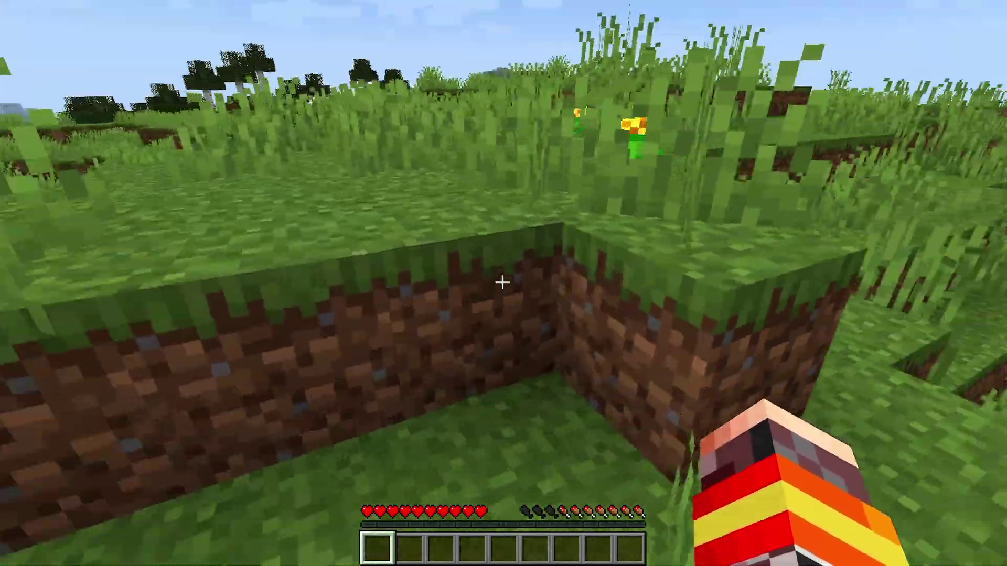
pyautogui.press('w')
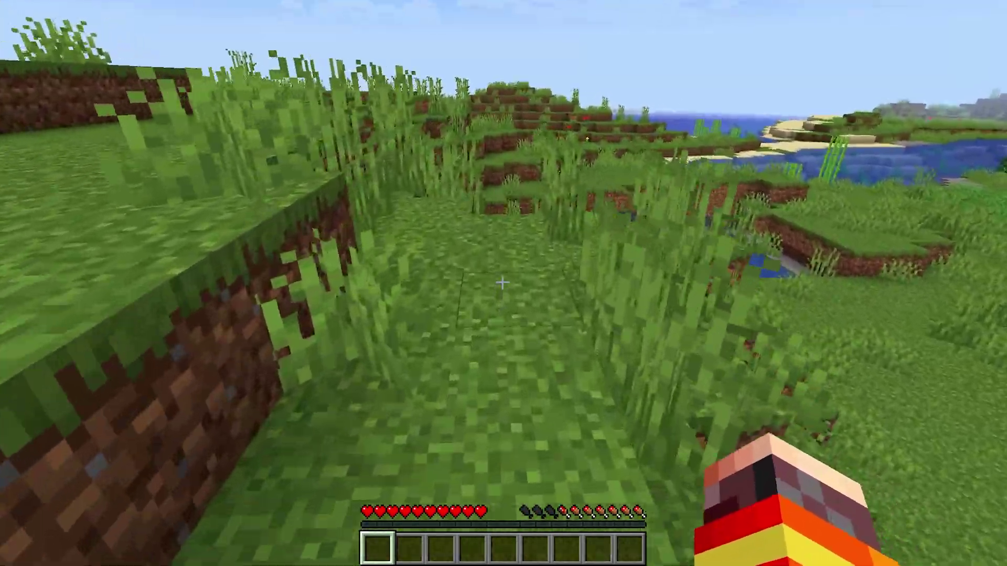
pyautogui.press('w')
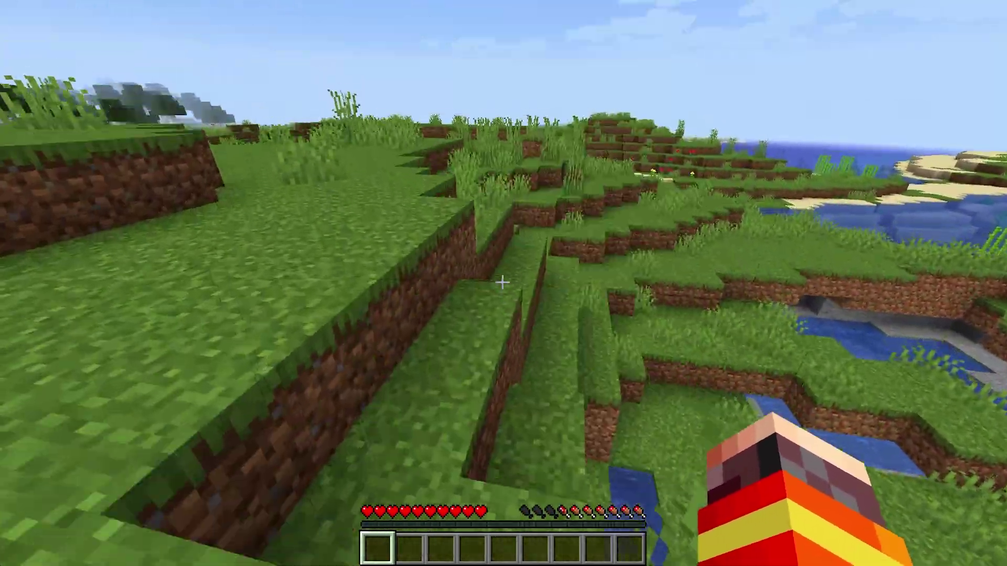
pyautogui.press('w')
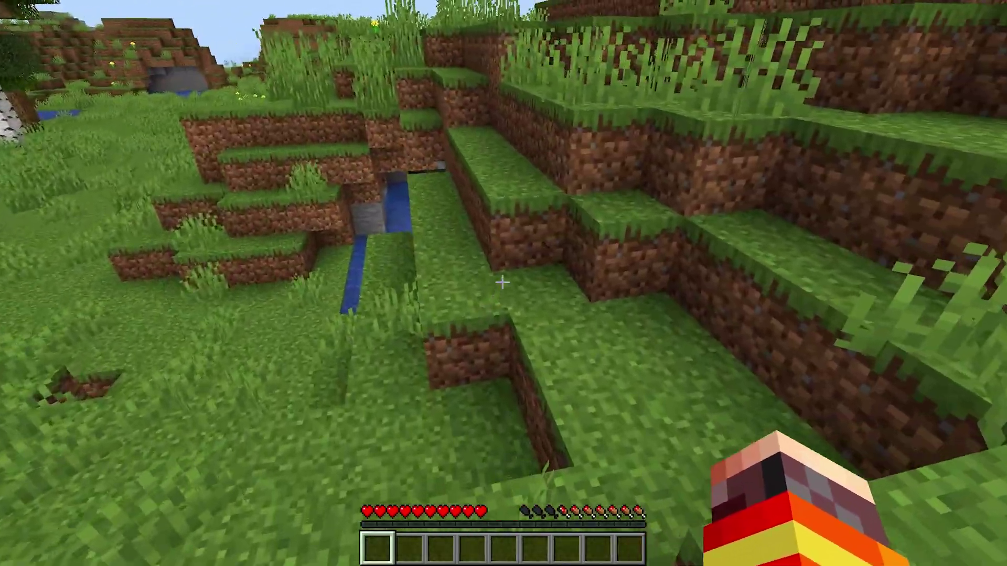
pyautogui.press('w')
pyautogui.press('w')
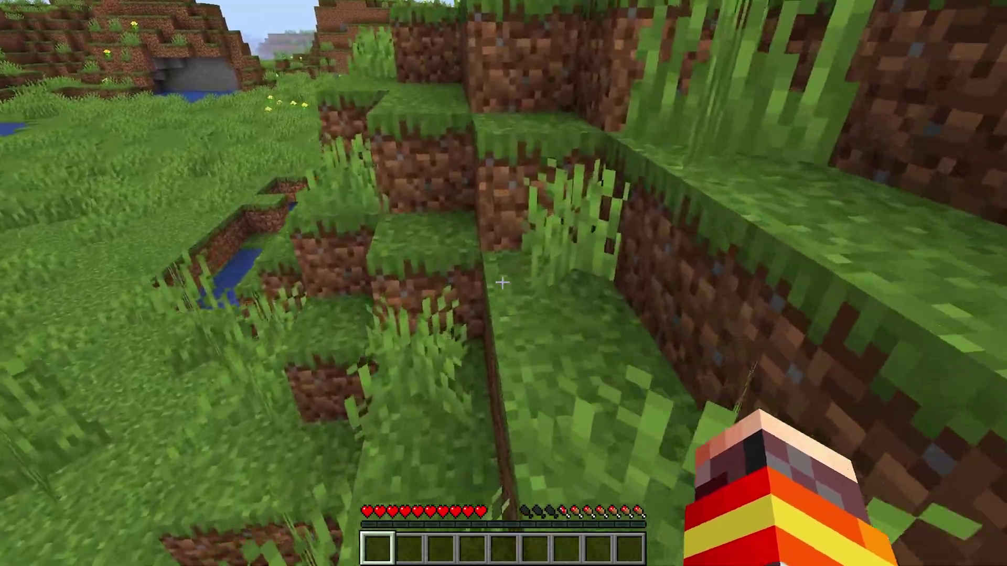
pyautogui.press('w')
pyautogui.press('space')
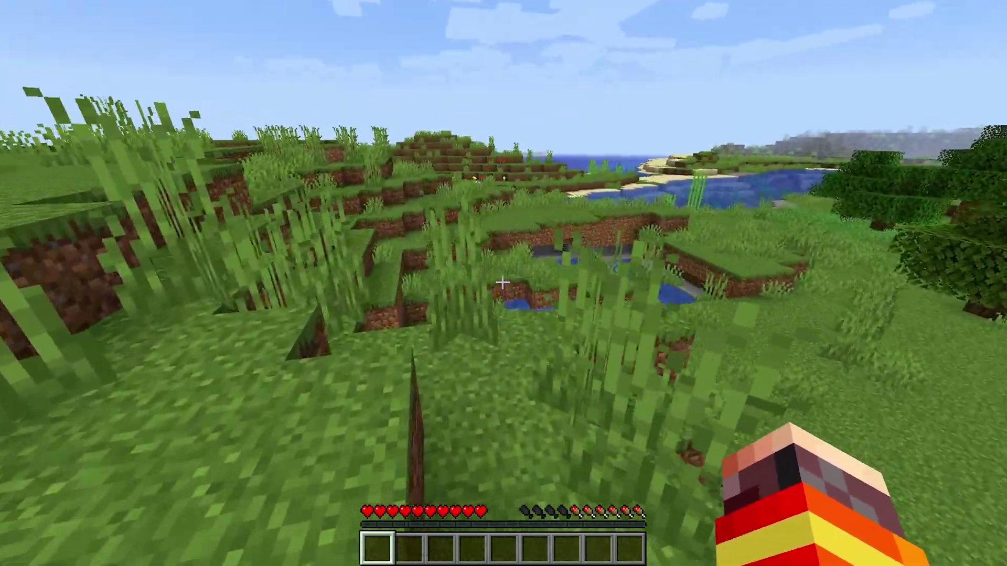
pyautogui.press('w')
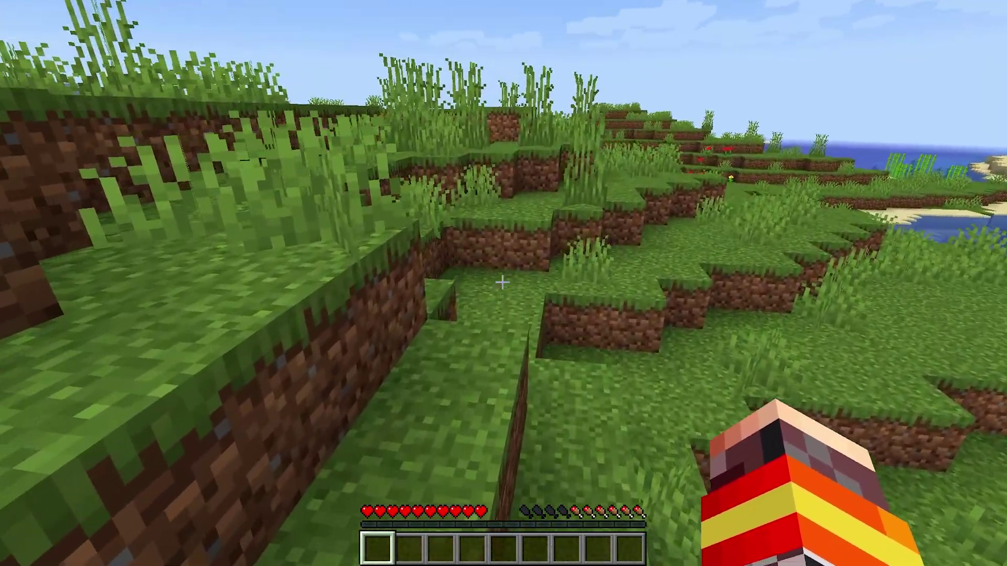
pyautogui.press('w')
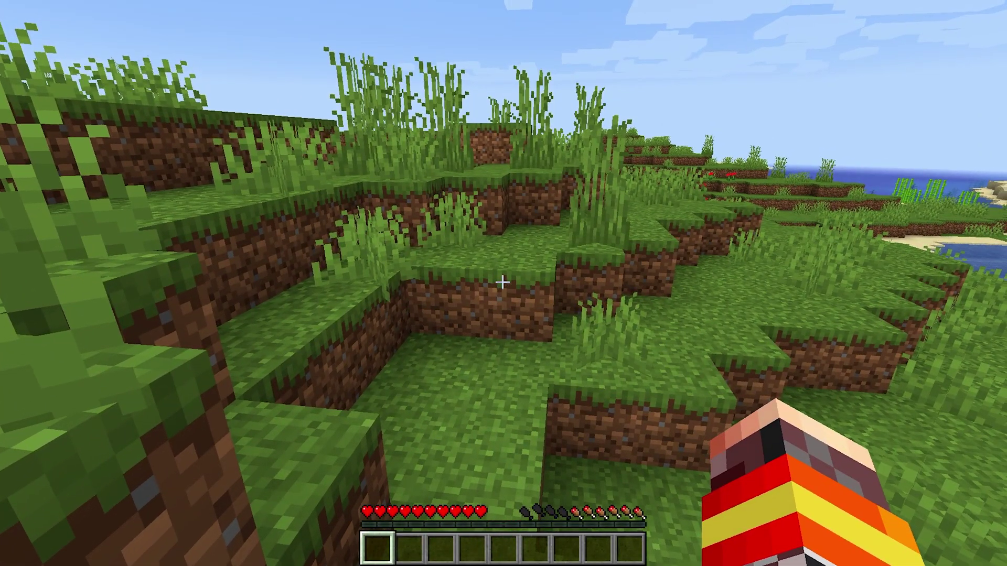